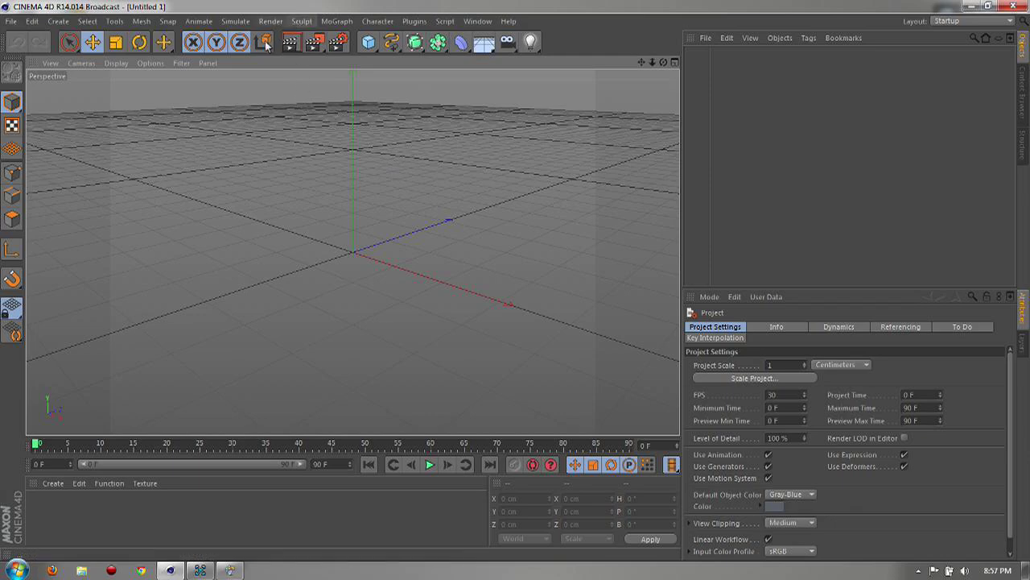
Restore the Cinema 4D window from maximized, nudge the empty perspective view, and shorten the window from the top
drag(28, 6, 114, 14)
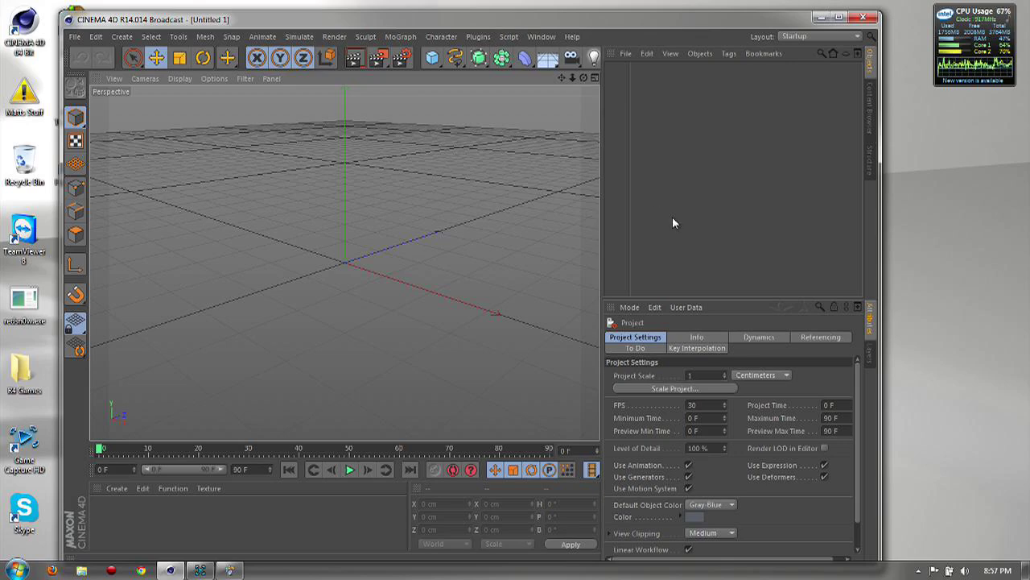
scroll(368, 282, up, 3)
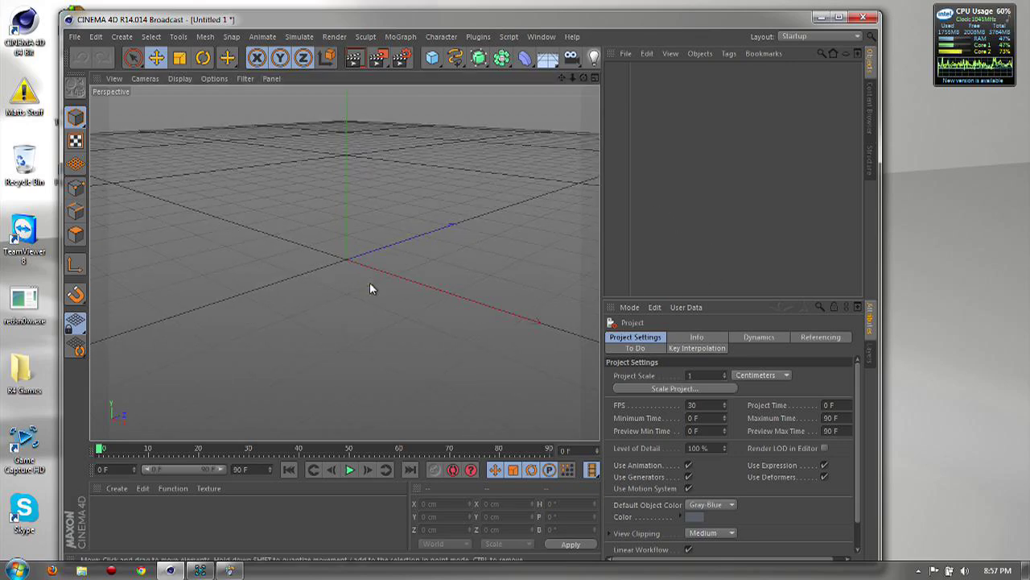
alt+middle_drag(370, 285, 339, 257)
alt+drag(339, 256, 370, 237)
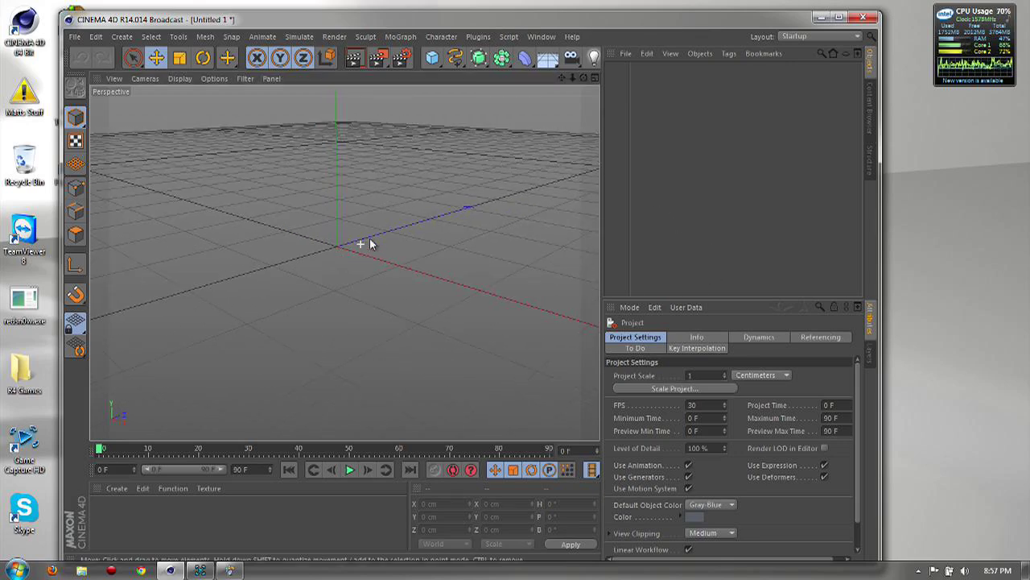
mouse_move(218, 12)
mouse_down()
mouse_move(218, 38)
mouse_move(218, 15)
mouse_up()
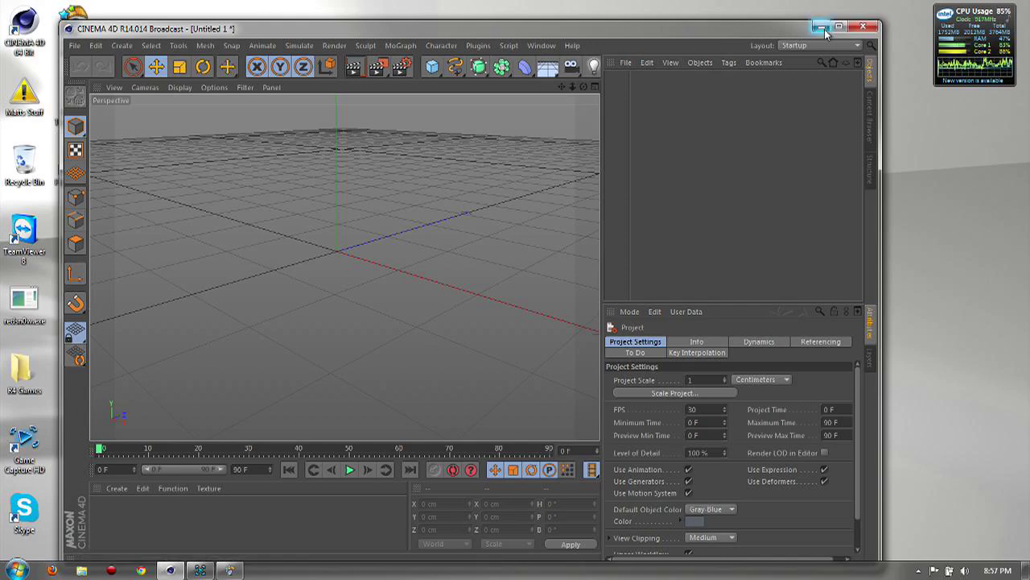
Maximize Cinema 4D and bring up a Windows Explorer window on the Libraries
click(845, 29)
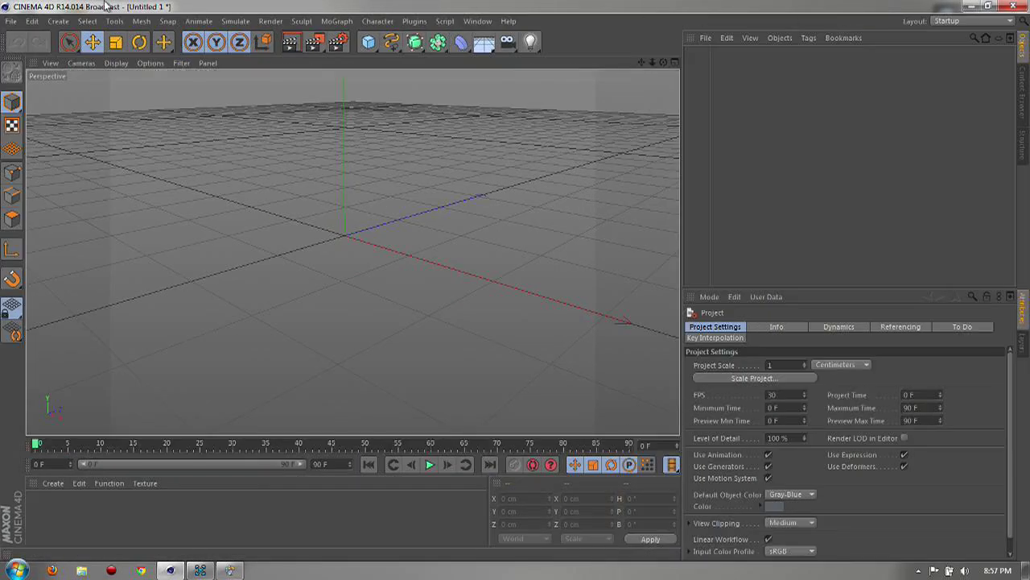
click(11, 22)
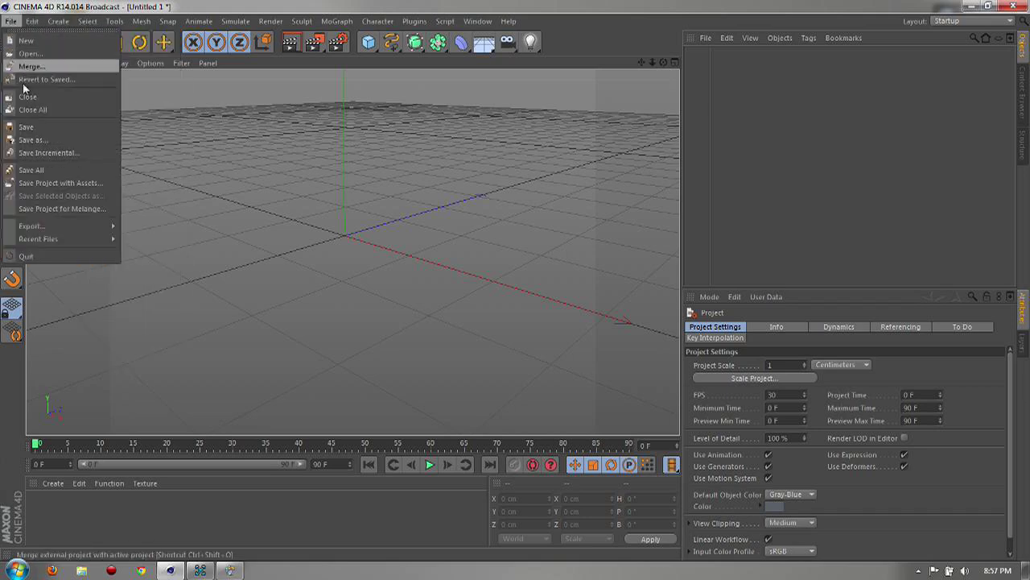
click(81, 571)
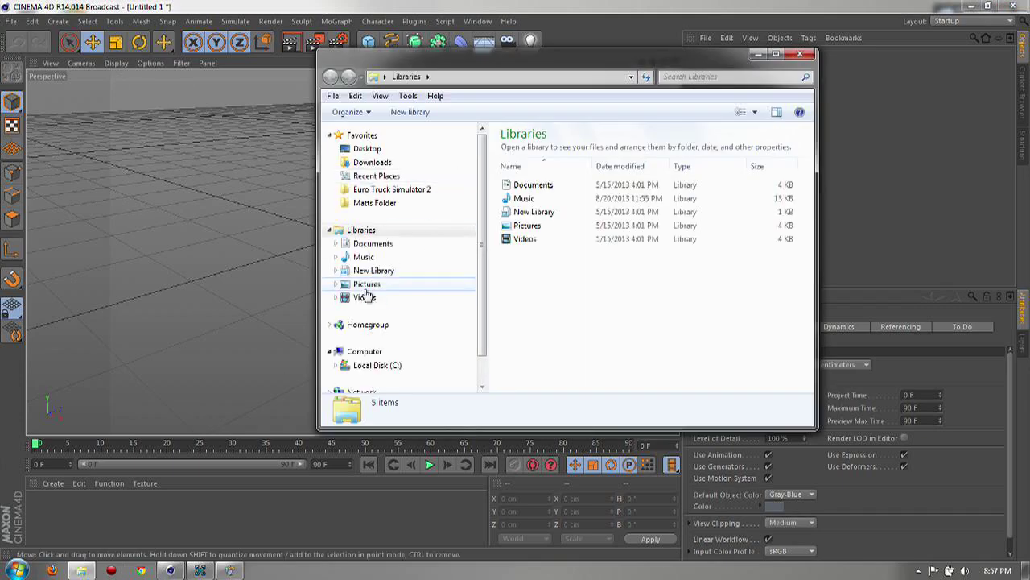
click(11, 22)
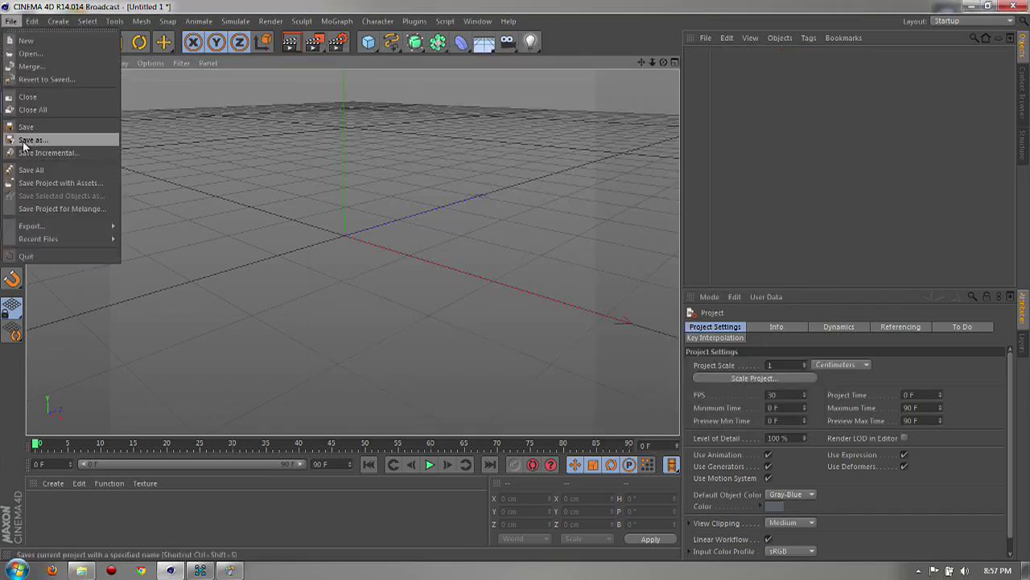
click(81, 571)
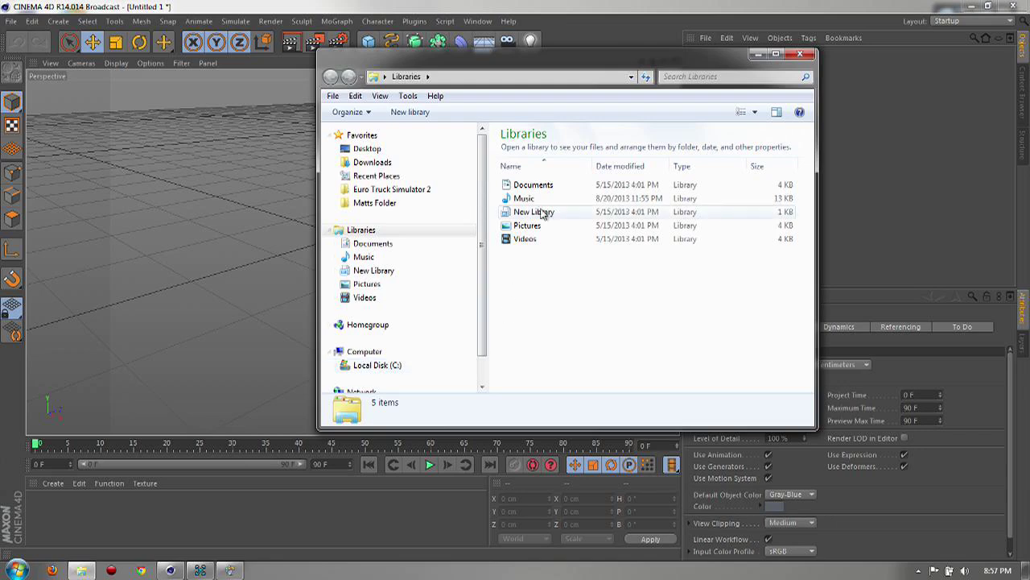
Locate and select ArticGame.c4d in the Videos library, then close Explorer
scroll(473, 282, down, 1)
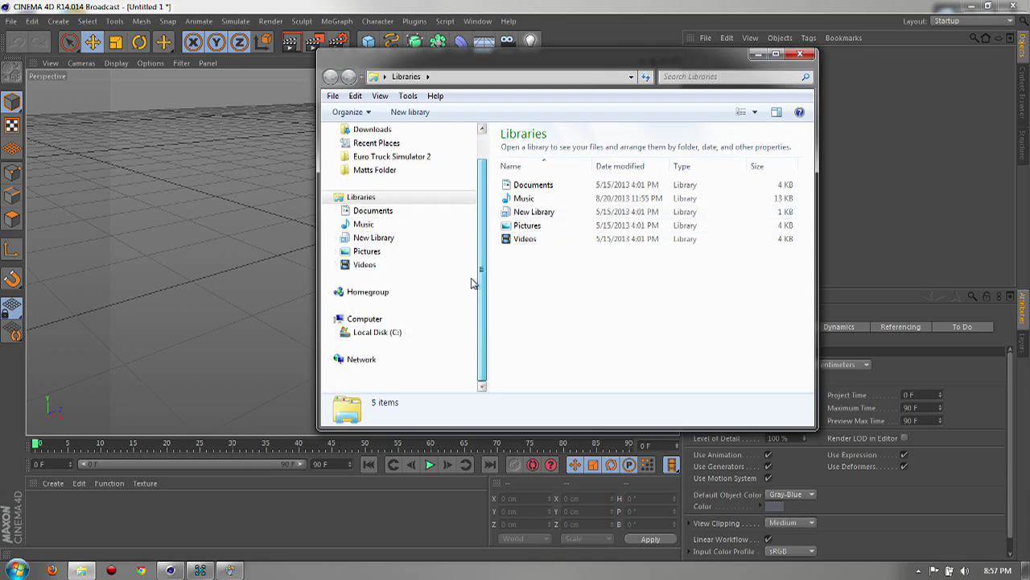
click(364, 265)
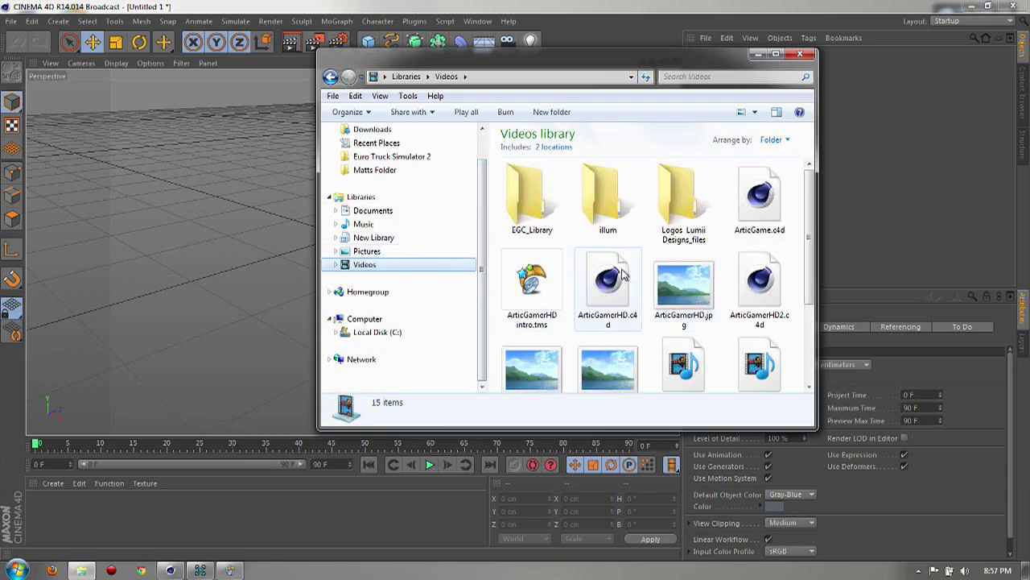
click(760, 197)
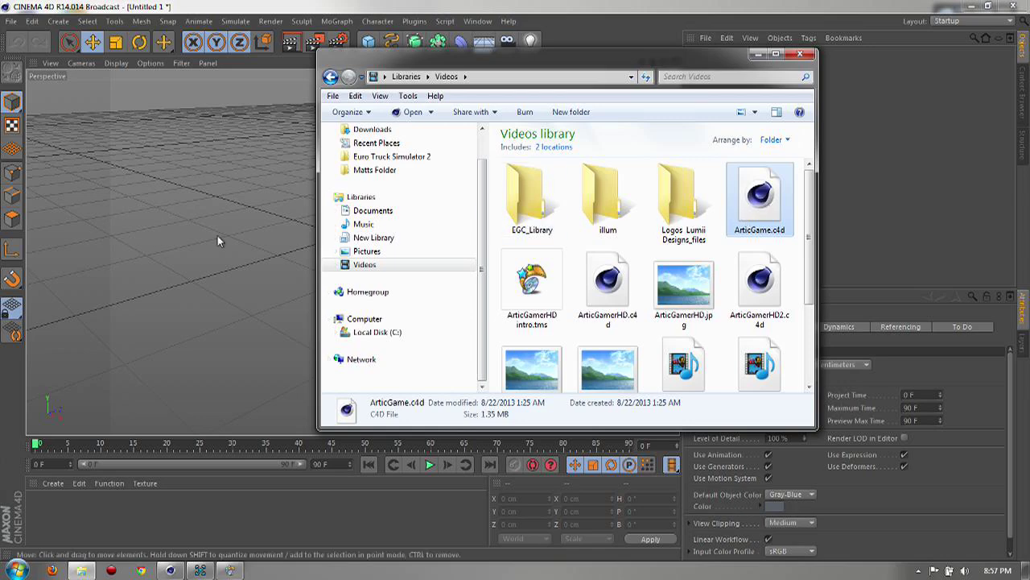
click(800, 54)
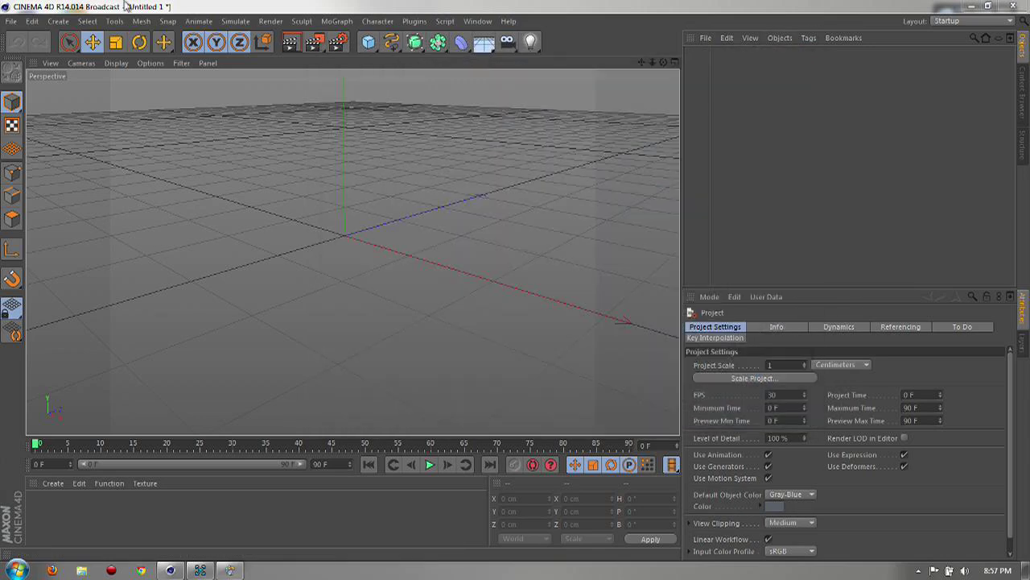
Load ArticGame.c4d from the Videos library through File > Open
click(11, 21)
click(25, 53)
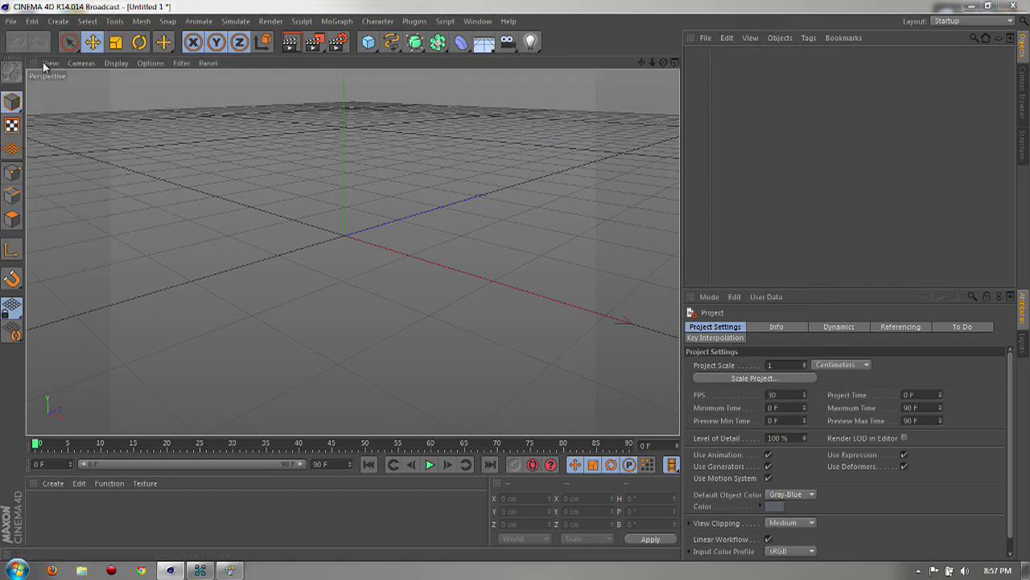
click(10, 23)
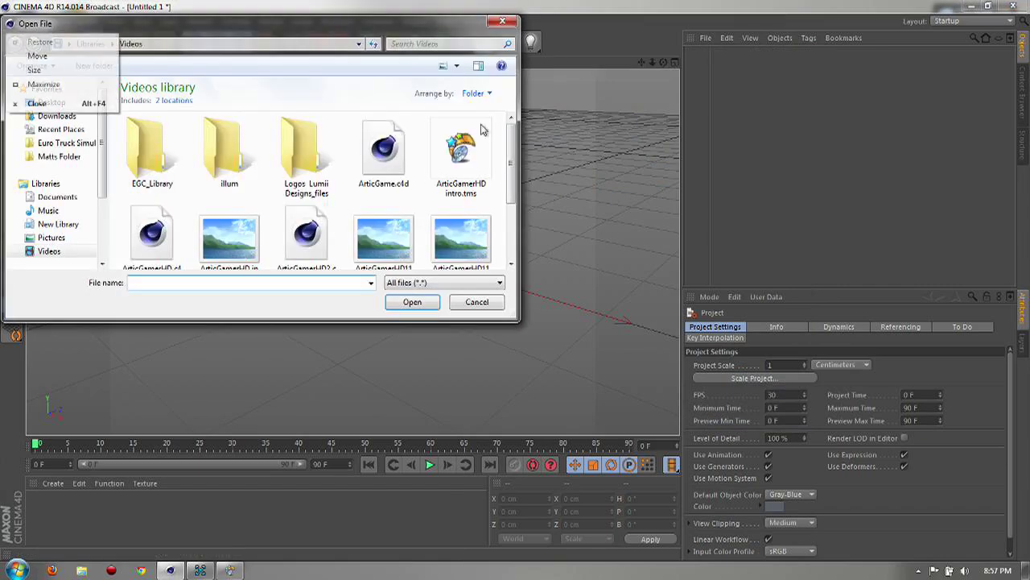
click(501, 24)
click(11, 21)
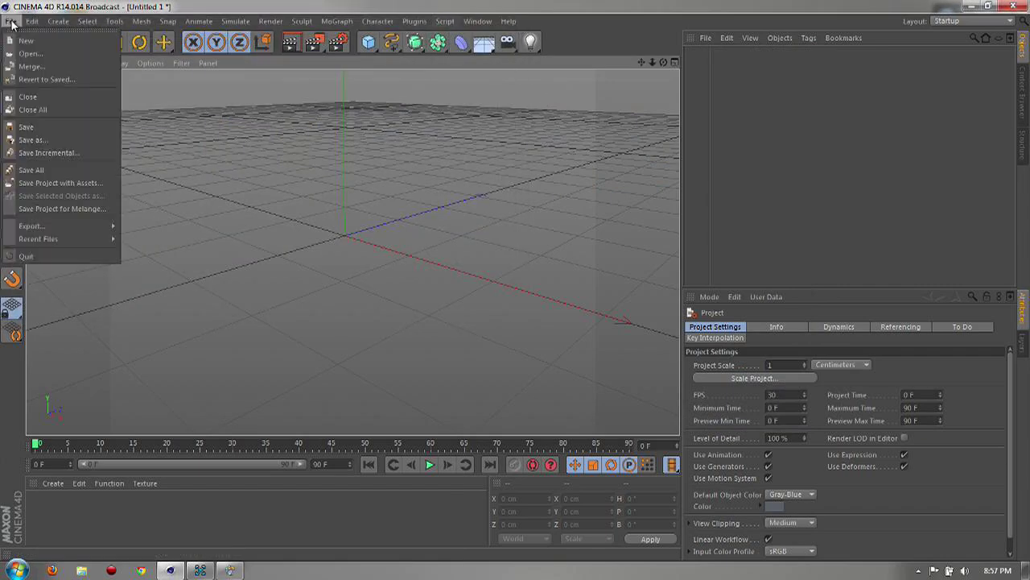
click(41, 54)
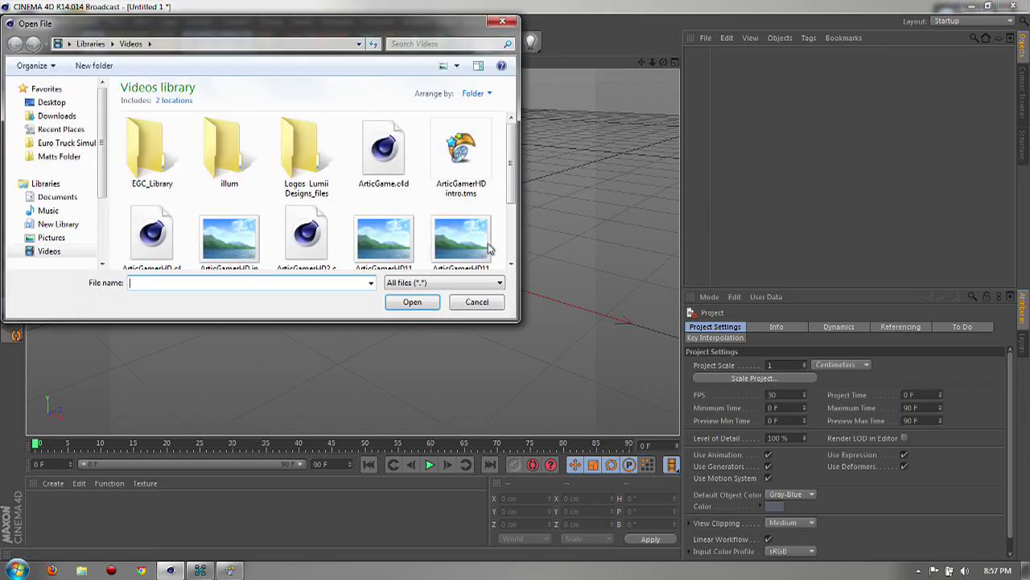
click(405, 177)
click(412, 302)
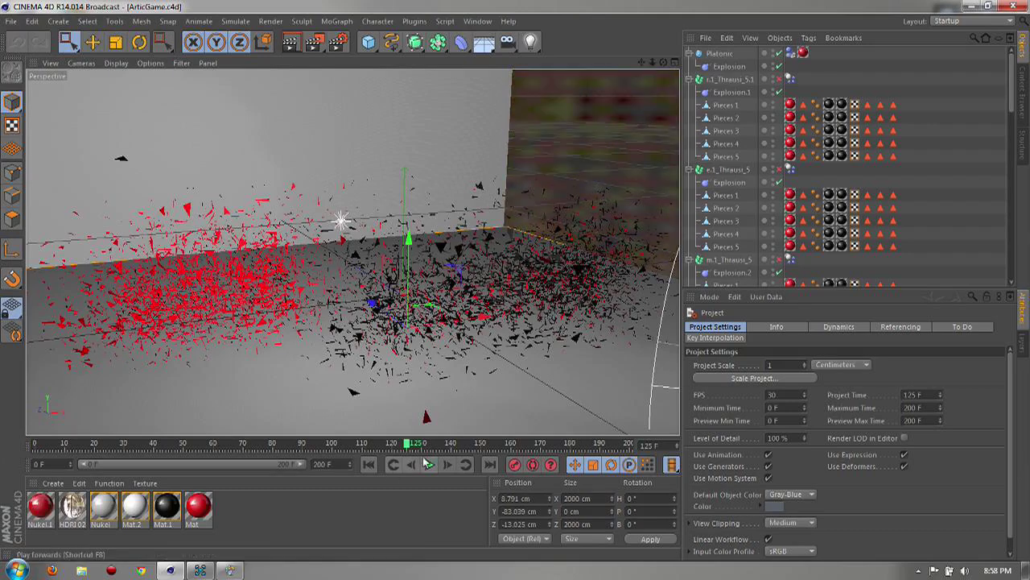
Play the ARTIC GAMER explosion from frame 0, pause near frame 81, rewind to 0 and orbit
drag(412, 451, 35, 445)
click(429, 465)
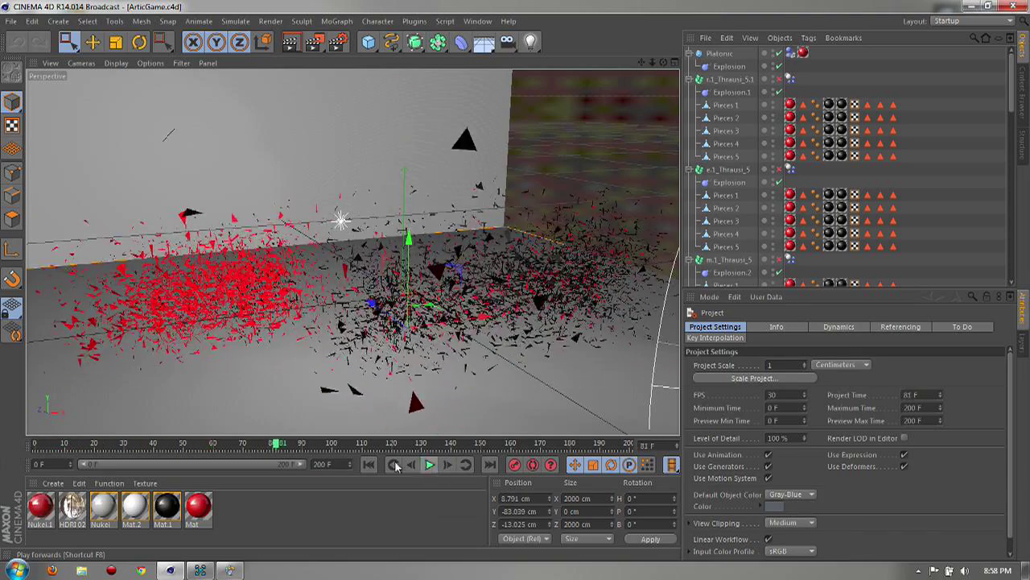
click(429, 465)
drag(274, 447, 36, 444)
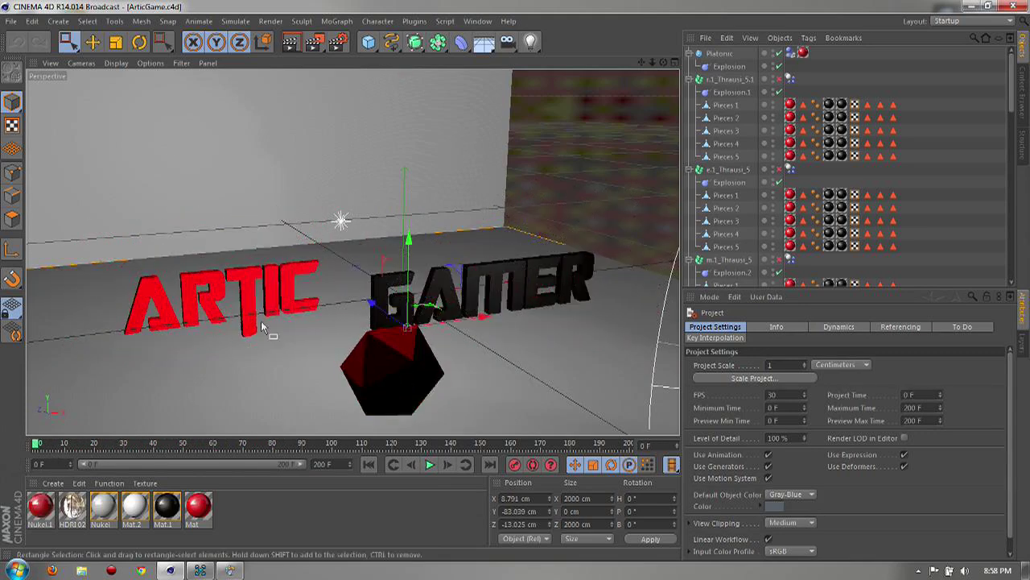
alt+drag(497, 161, 424, 229)
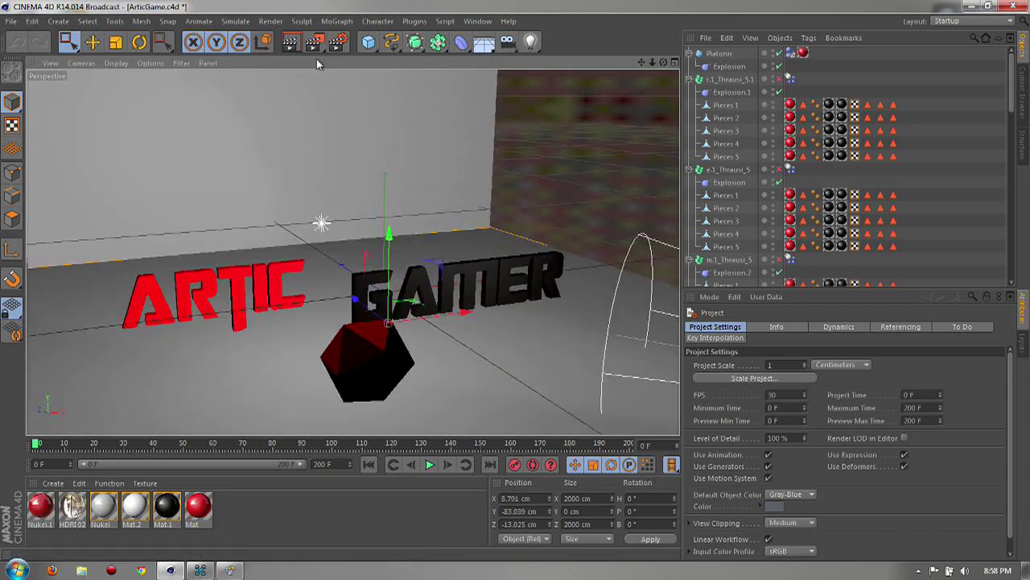
Confirm Render Settings saves AVI Movie as ArticGamerHD, review Multi-Pass, Anti-Aliasing and Options pages
click(337, 42)
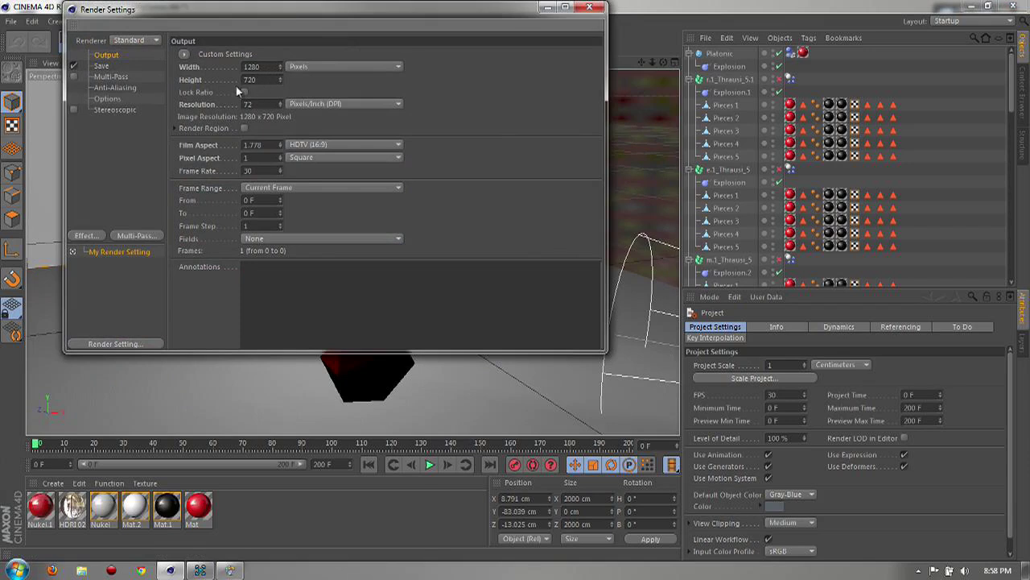
click(101, 66)
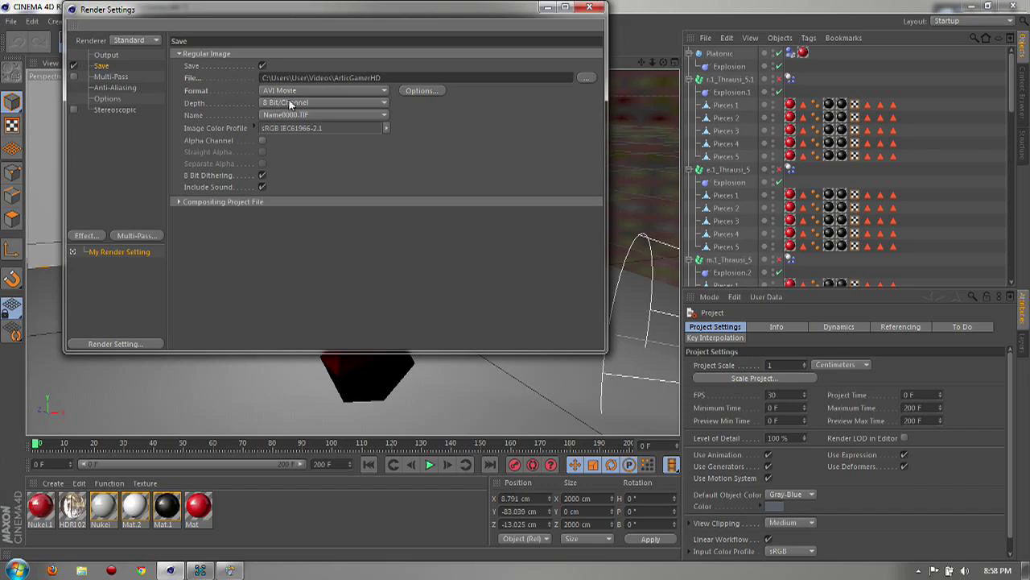
click(273, 91)
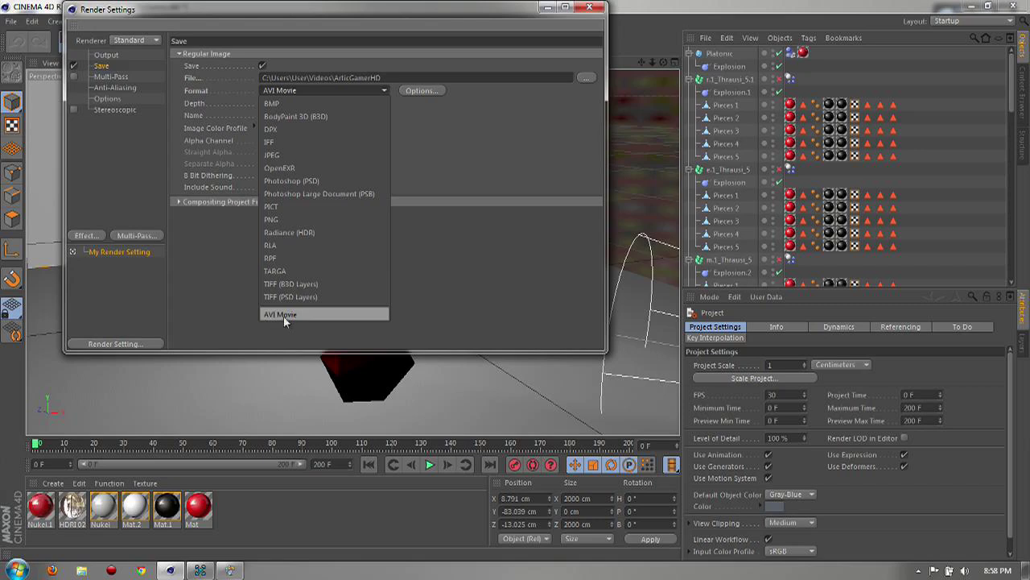
click(459, 144)
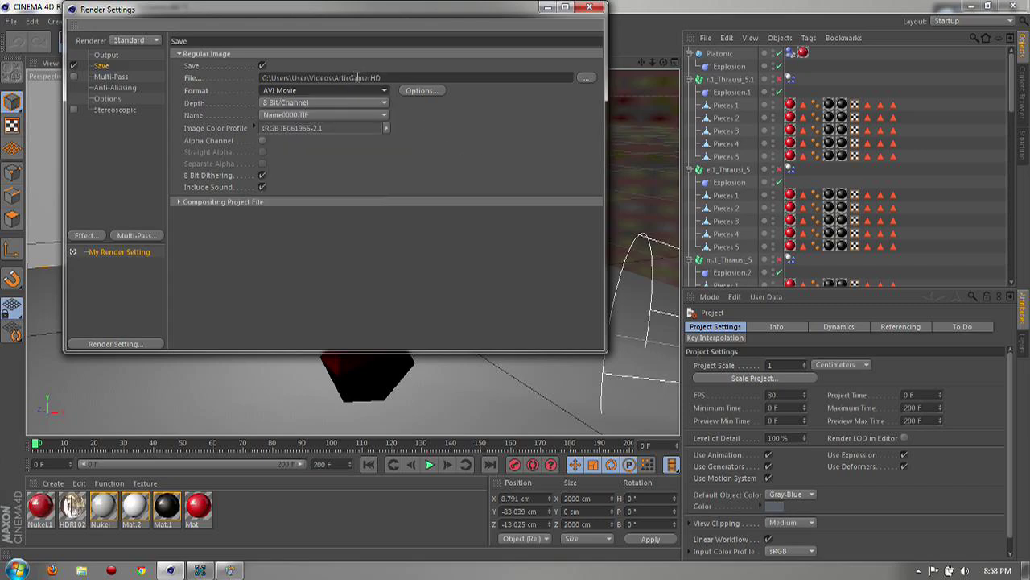
click(117, 77)
click(113, 87)
click(116, 98)
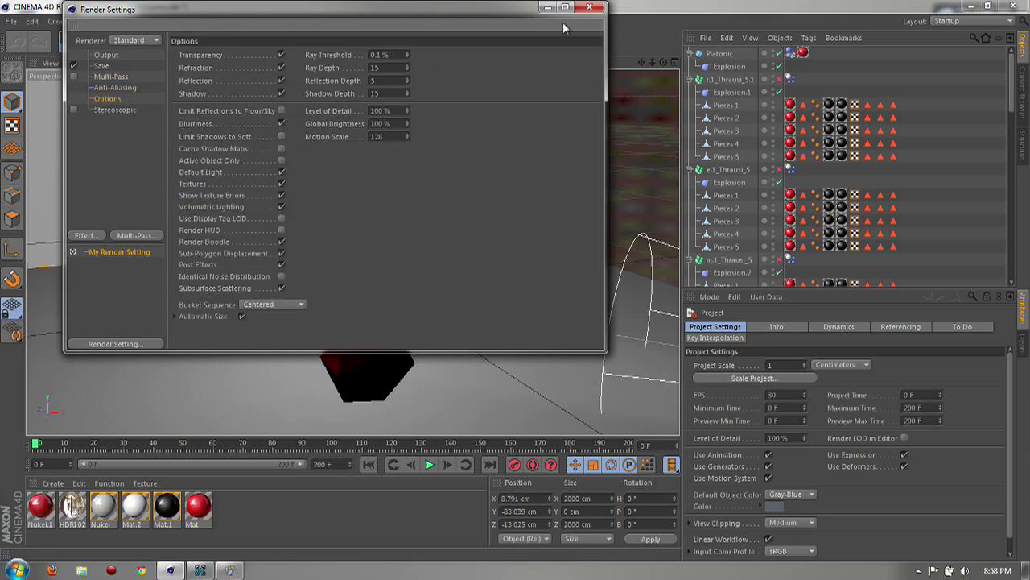
click(591, 7)
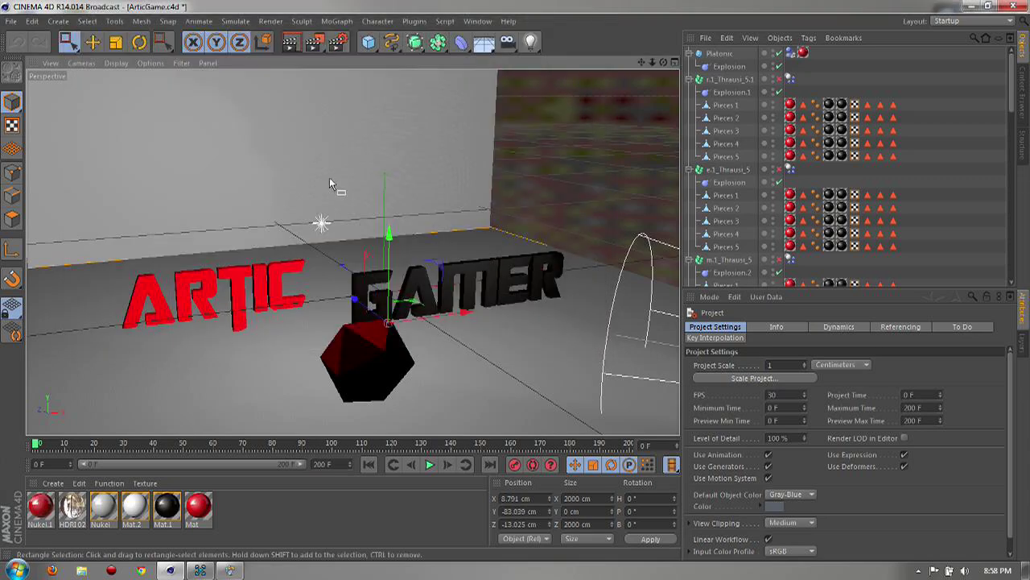
Render ArticGamerHD.avi at 1280x720 to the Picture Viewer, zoom out to 62.4%, then close it
click(318, 46)
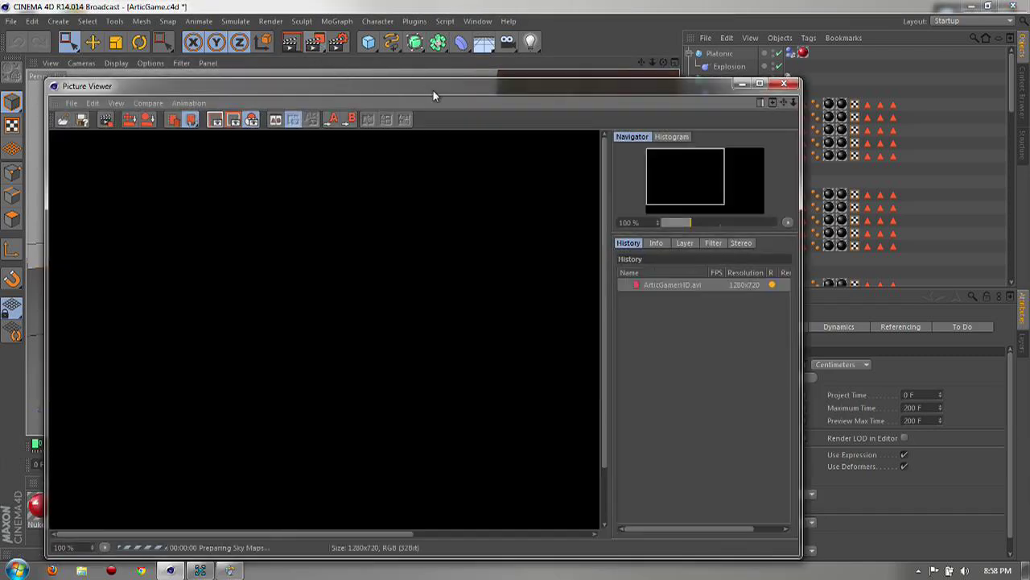
drag(433, 86, 450, 36)
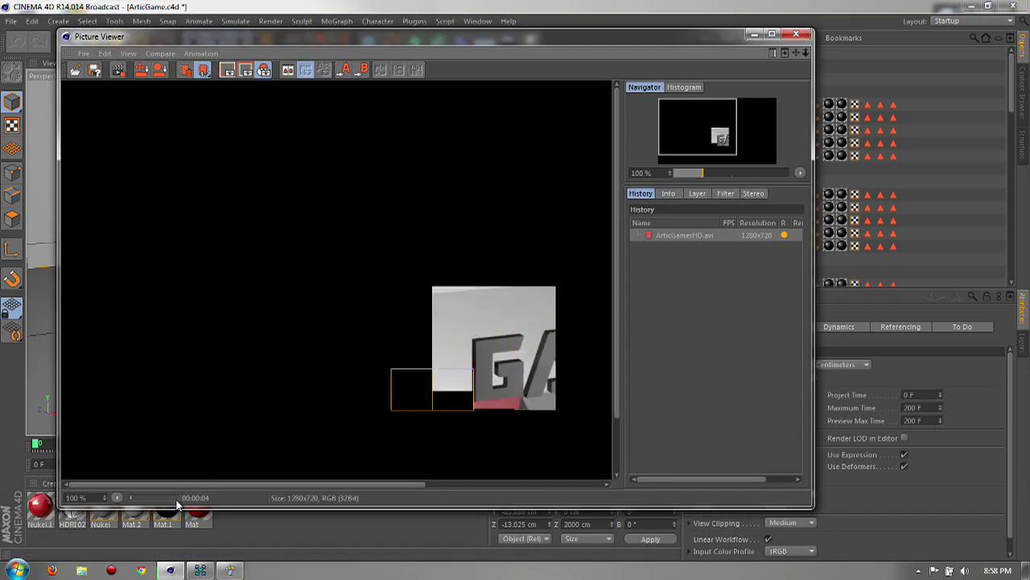
drag(537, 330, 442, 330)
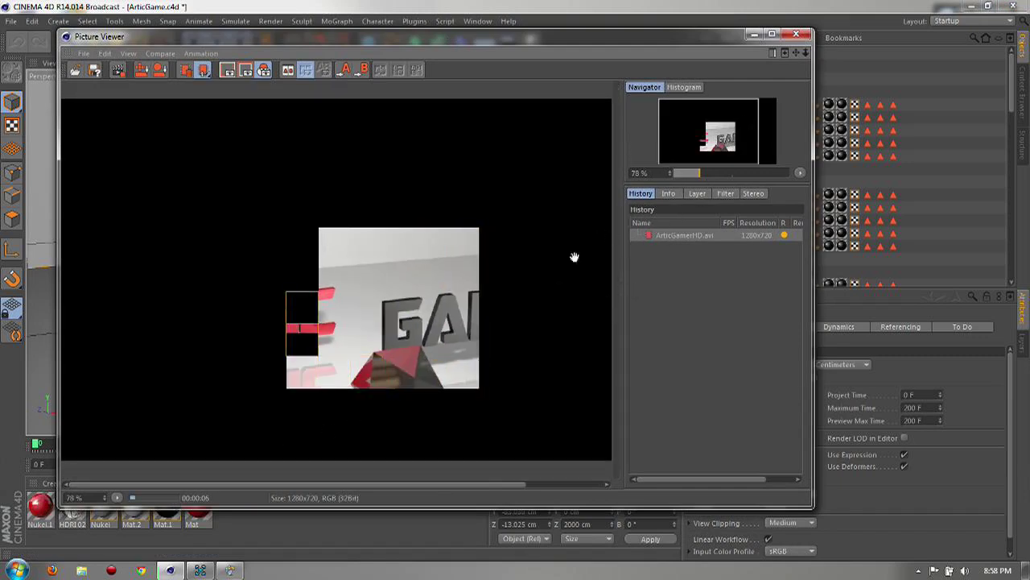
scroll(472, 349, down, 2)
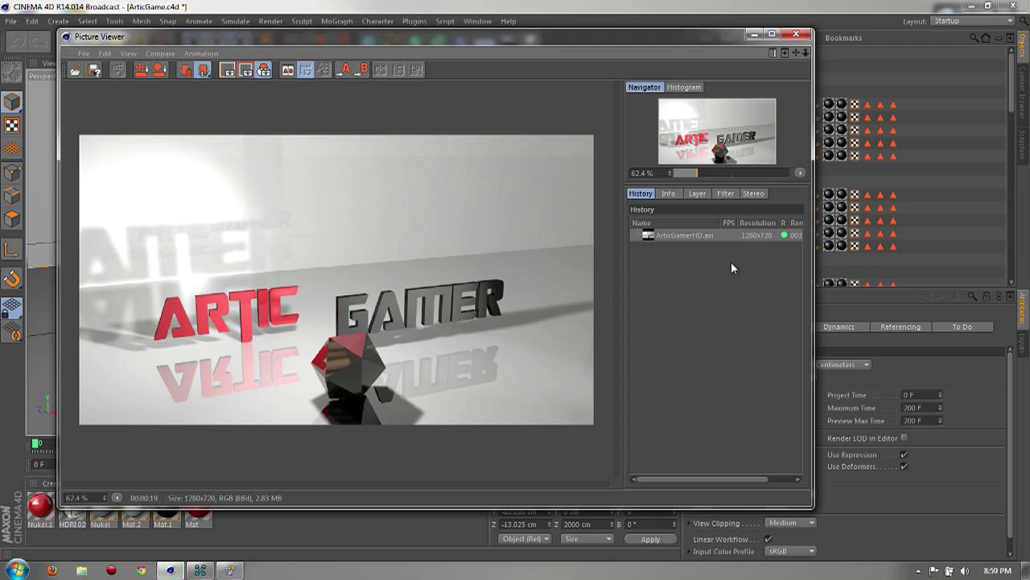
click(796, 33)
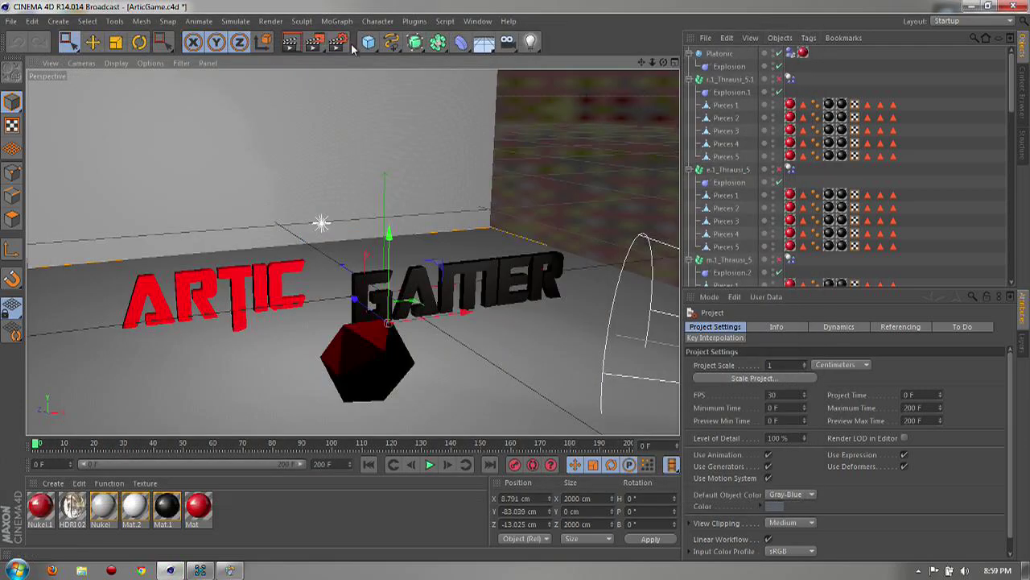
Reconfirm AVI Movie as the output format in Render Settings (Ctrl+B), then minimize Cinema 4D
key(ctrl+b)
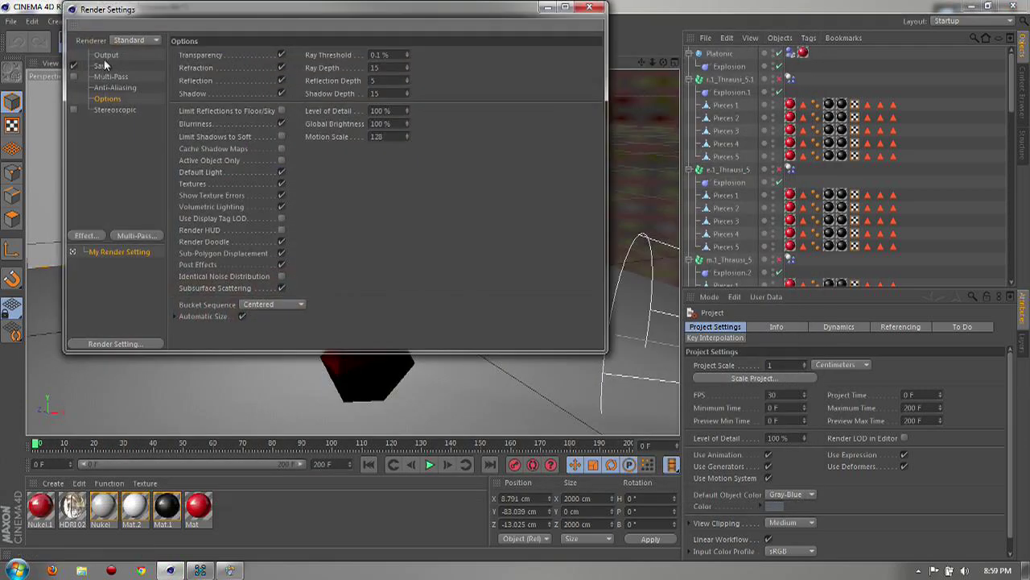
click(101, 65)
click(107, 77)
click(103, 66)
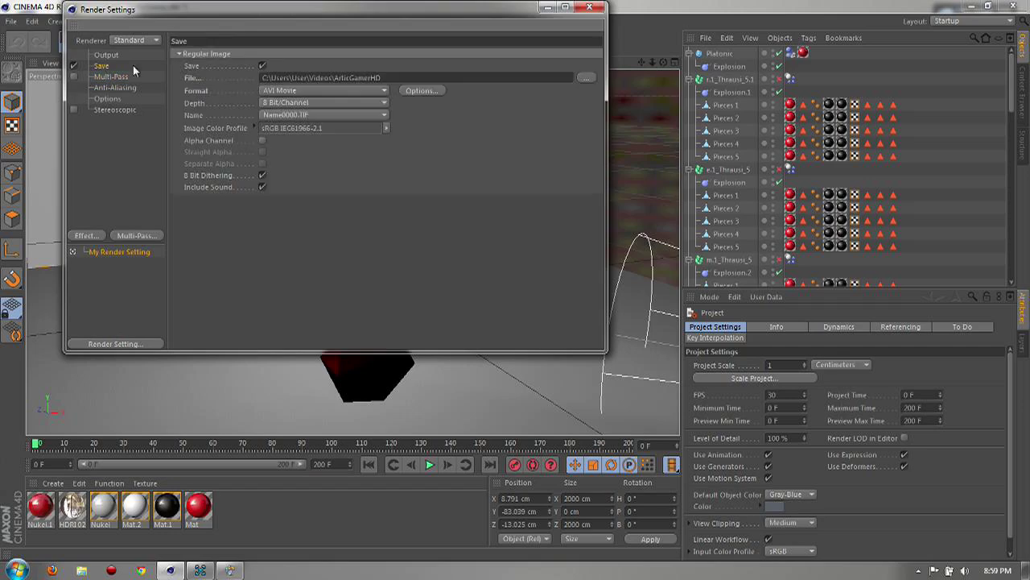
click(313, 93)
click(401, 119)
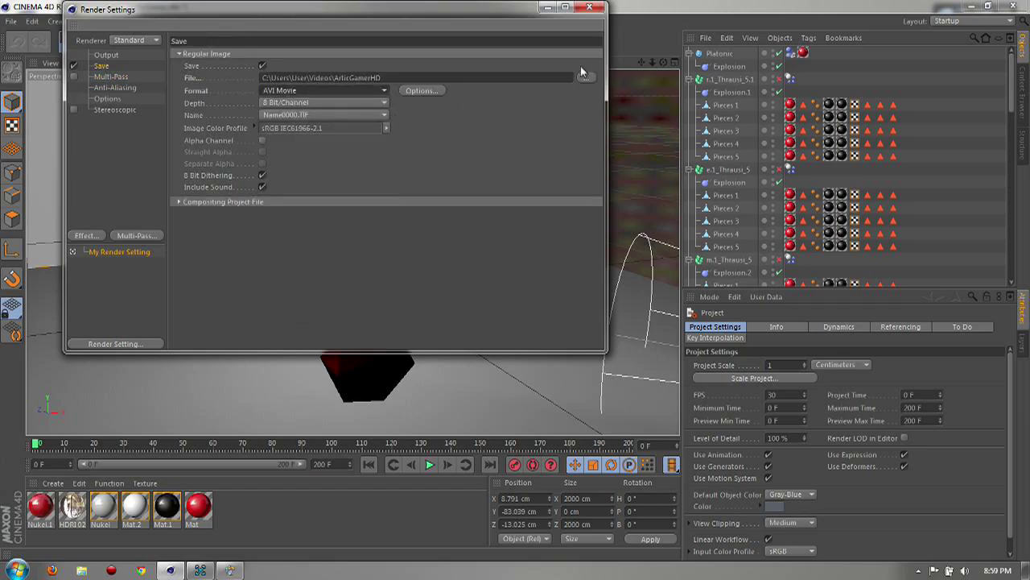
click(590, 7)
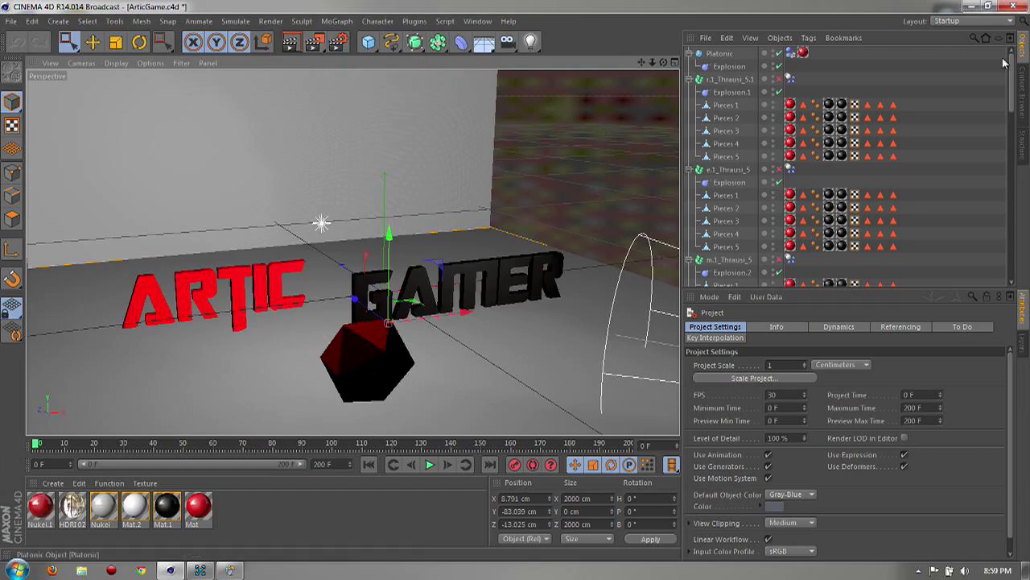
click(978, 8)
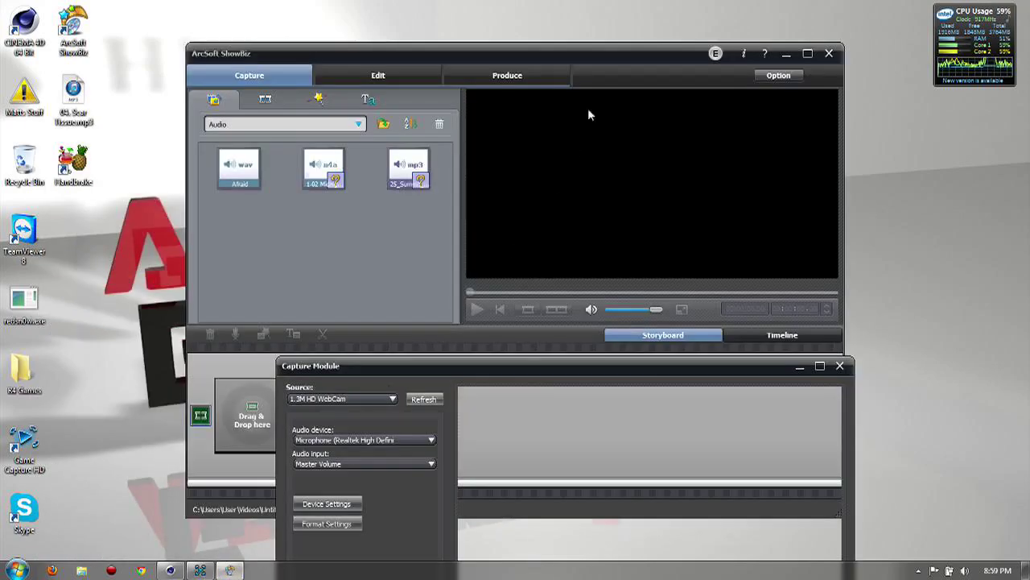
Dismiss the ShowBiz webcam Capture Module window, including again after switching to the Capture tab
drag(543, 366, 392, 100)
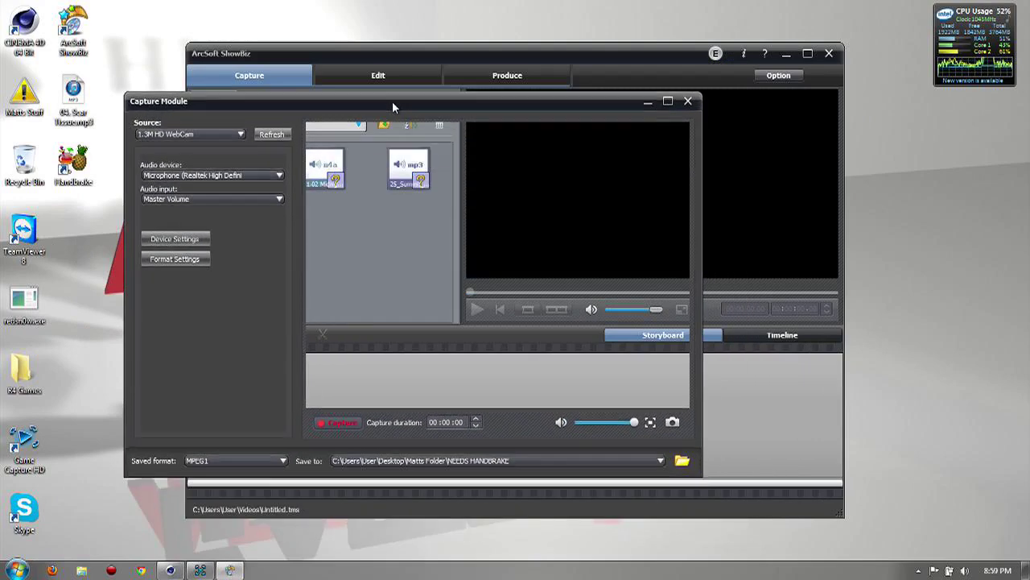
click(688, 102)
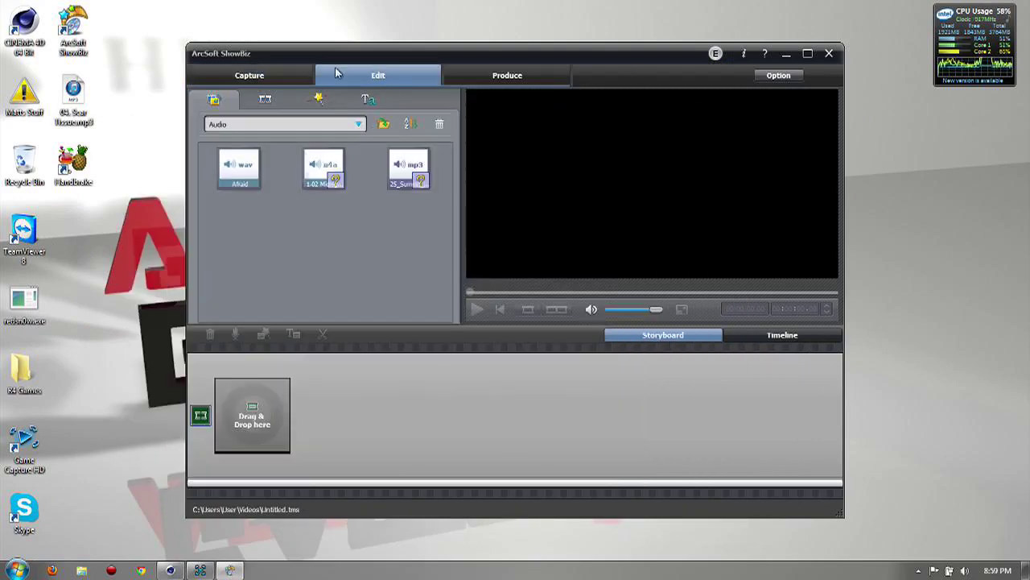
click(265, 78)
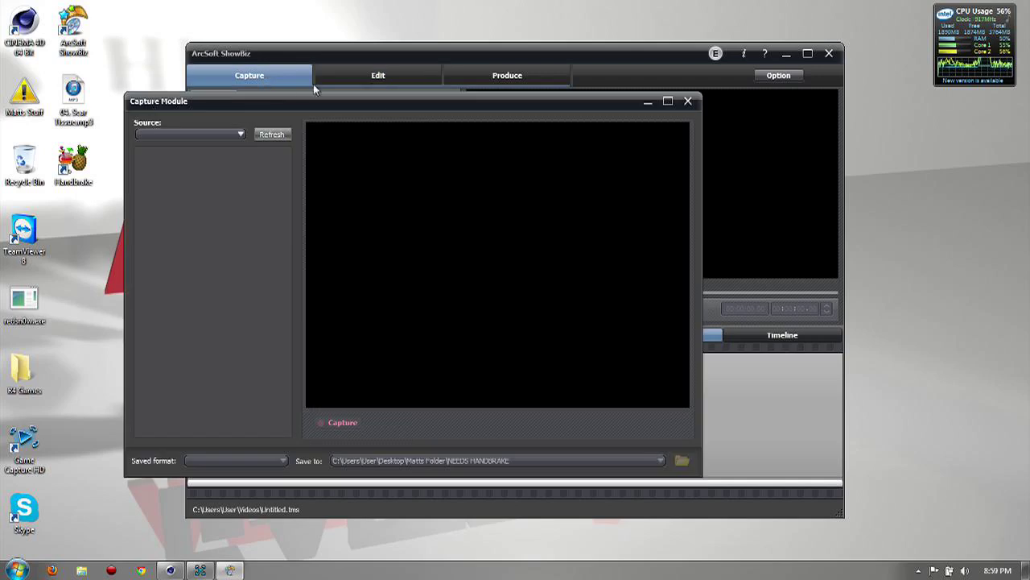
click(687, 103)
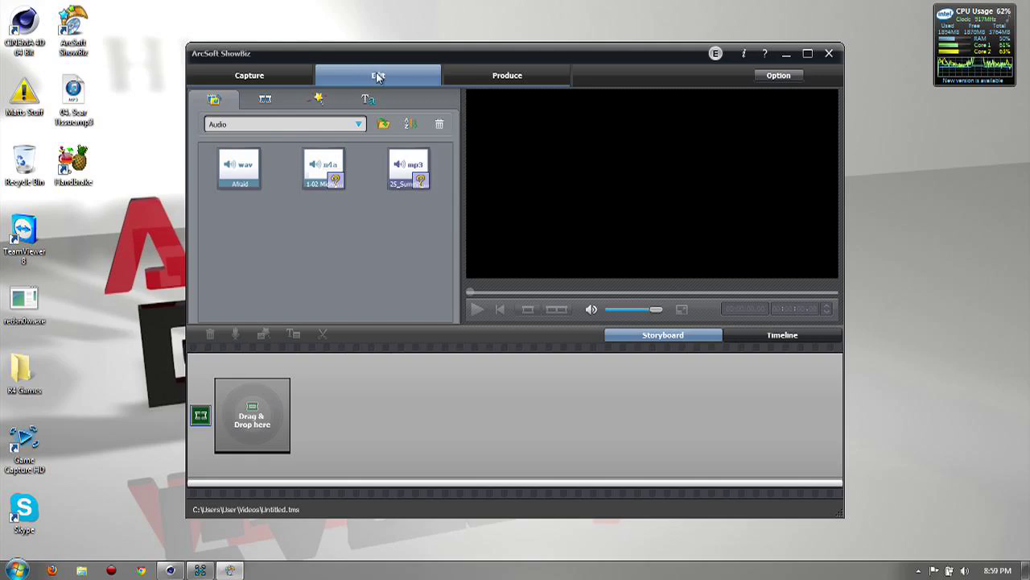
Choose Video in the media album dropdown so eight video clips are listed
click(355, 123)
click(361, 126)
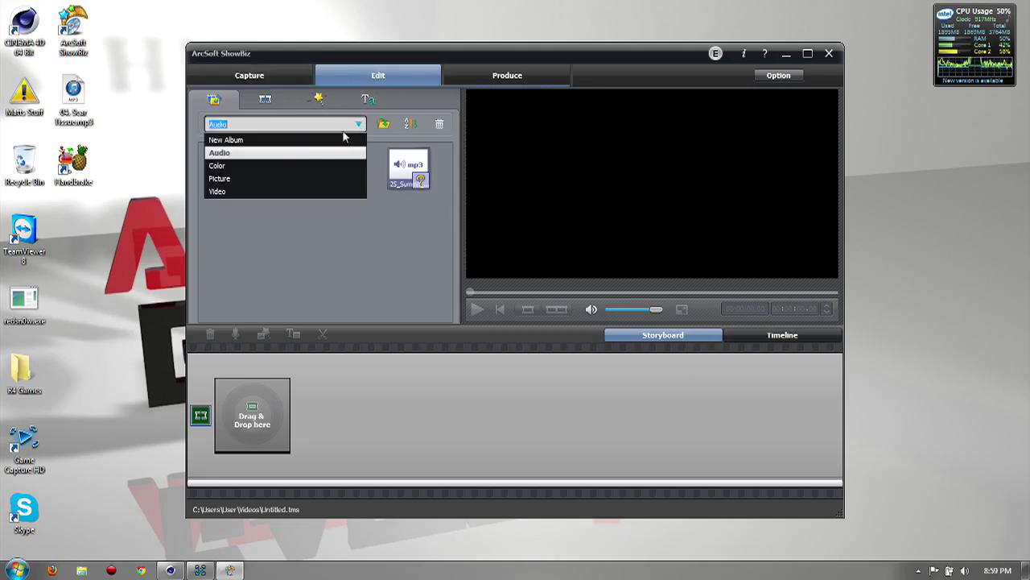
click(228, 192)
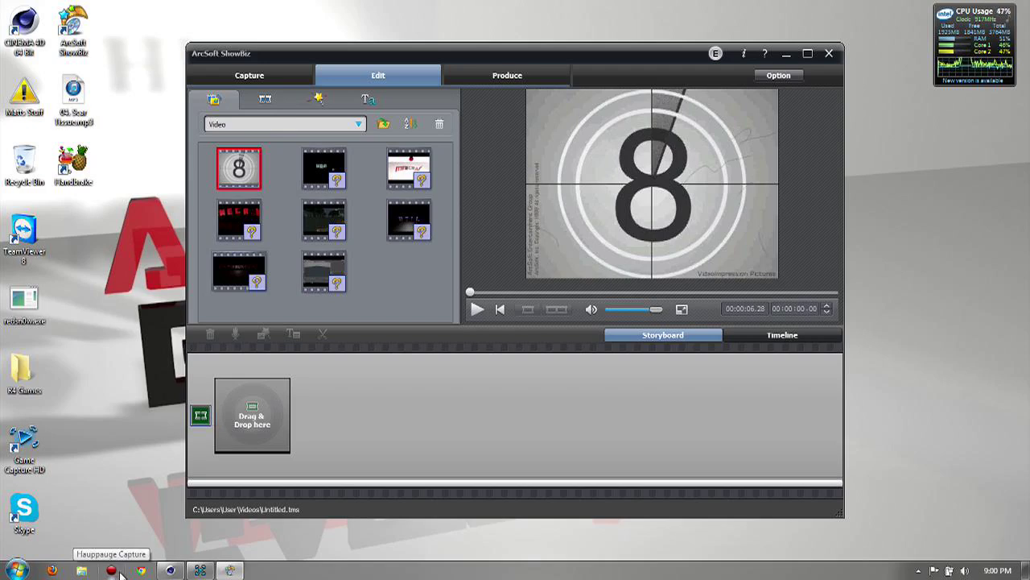
click(81, 570)
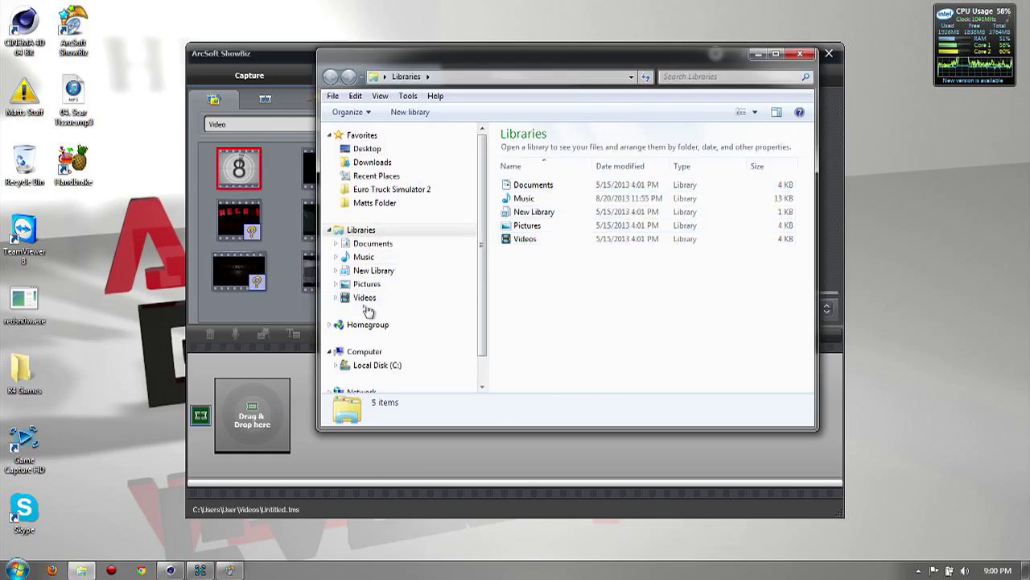
Try the favourite personal folder, dismiss the location-not-available error, and close Explorer
click(362, 205)
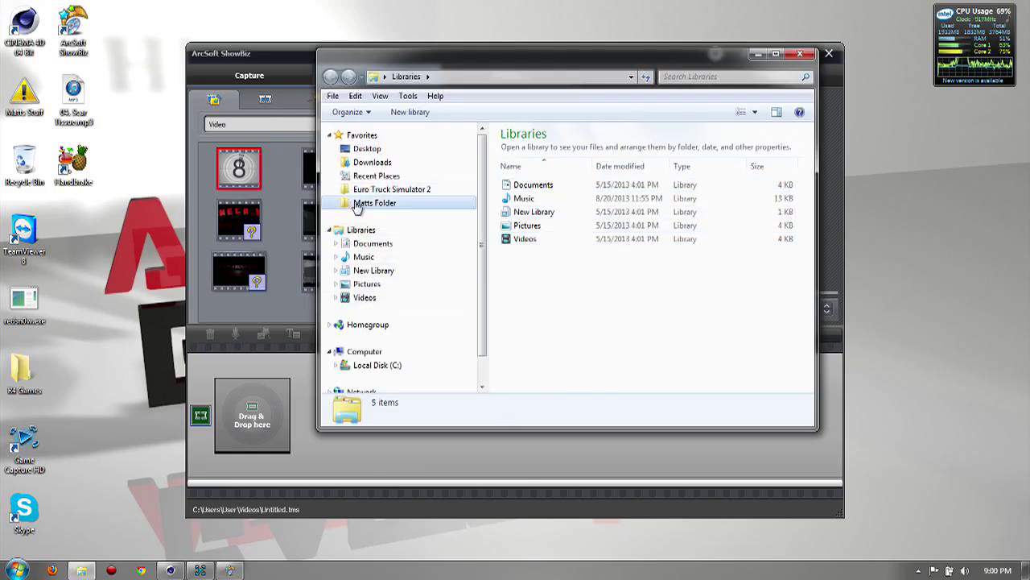
click(657, 296)
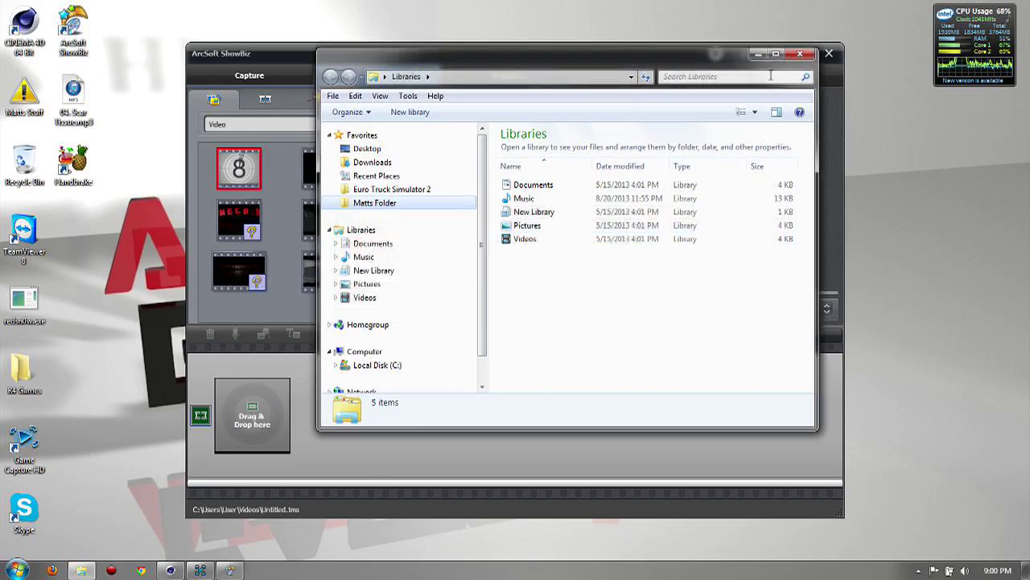
click(800, 53)
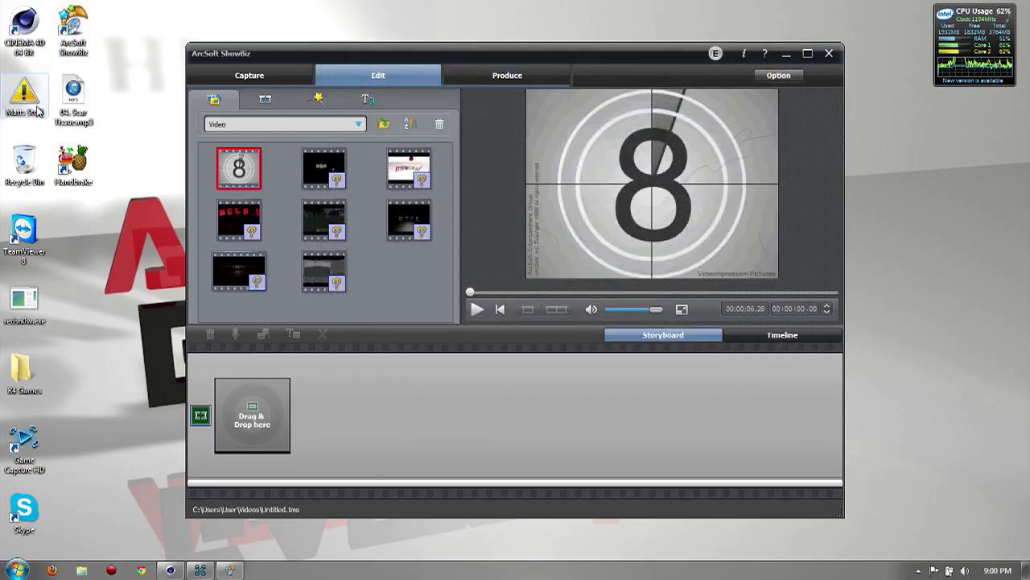
Browse personal stuff > Junk > INTROS and select CINEMA 4D TUT.avi
double_click(36, 110)
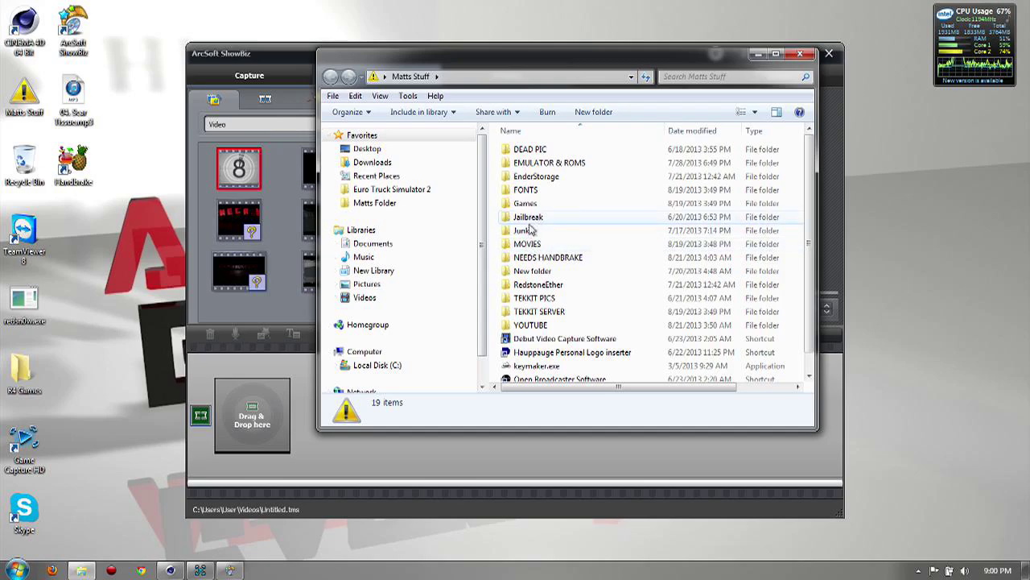
double_click(530, 231)
double_click(530, 165)
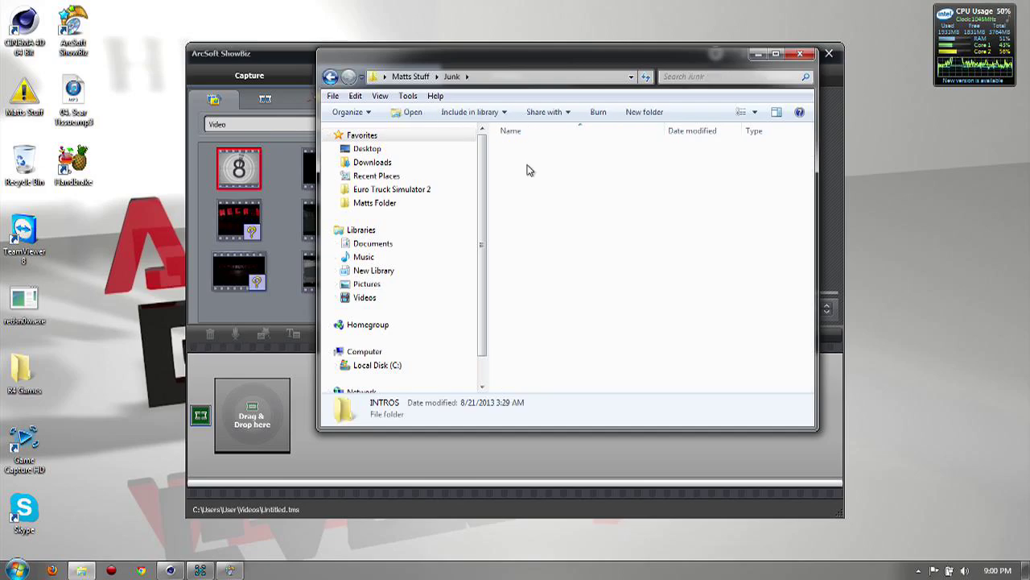
scroll(668, 201, down, 2)
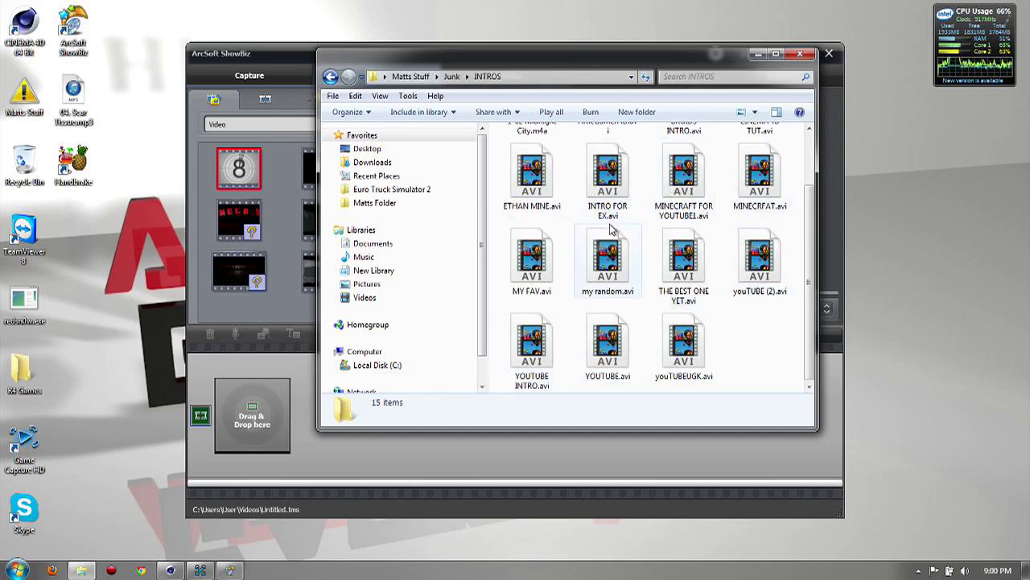
scroll(609, 230, up, 2)
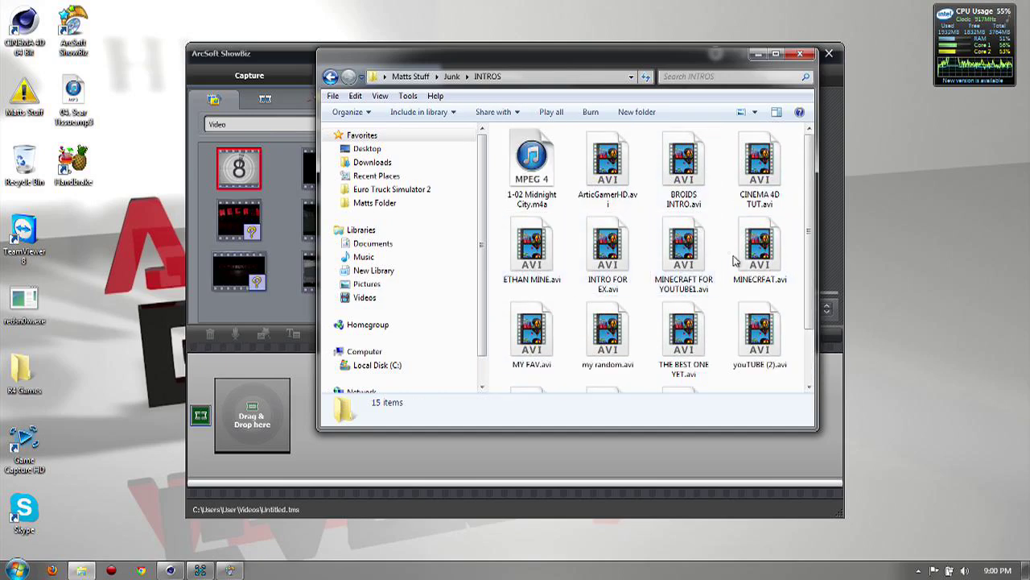
click(760, 184)
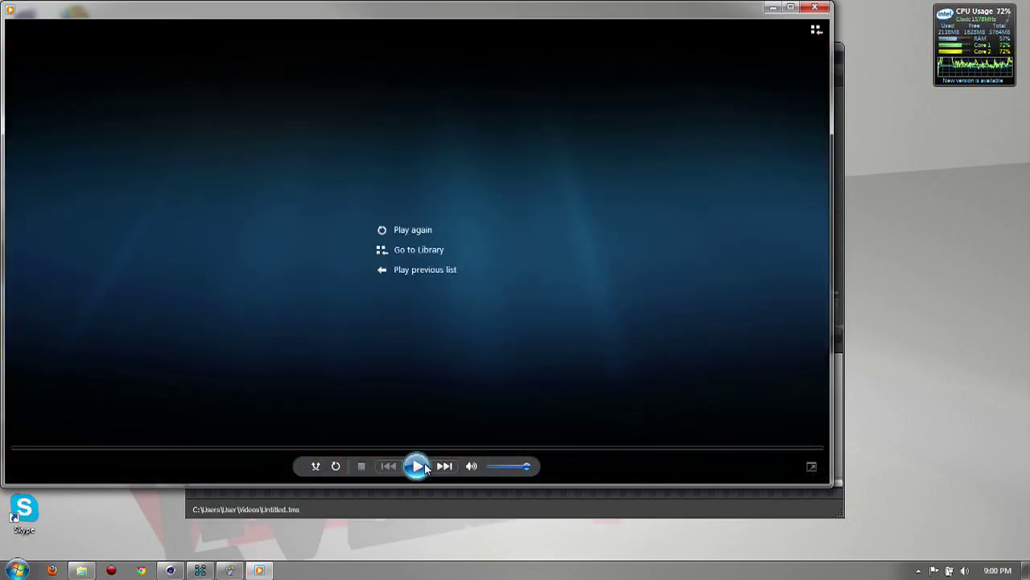
Replay the CINEMA 4D TUT intro in Windows Media Player, then close the player
click(424, 468)
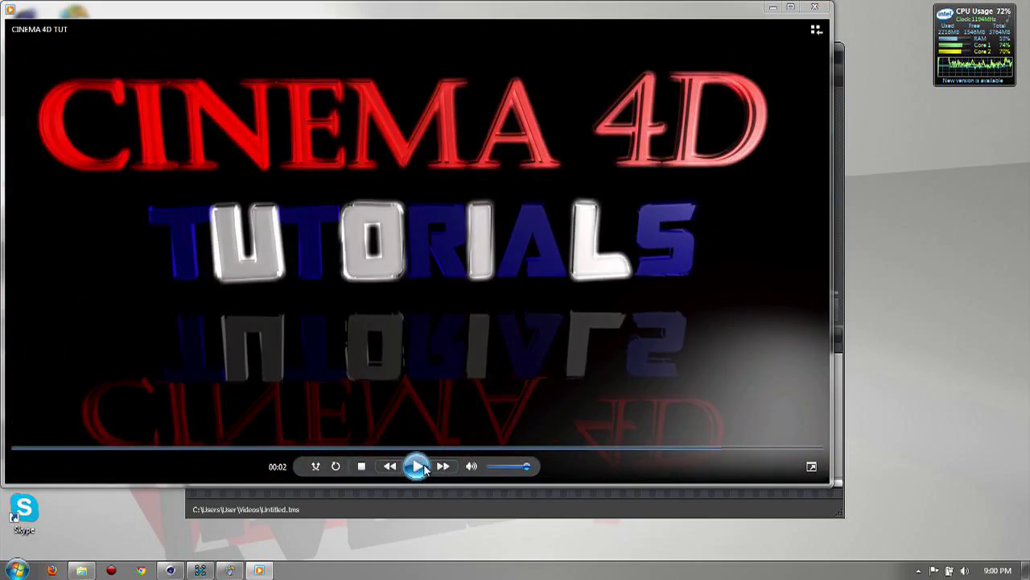
click(805, 8)
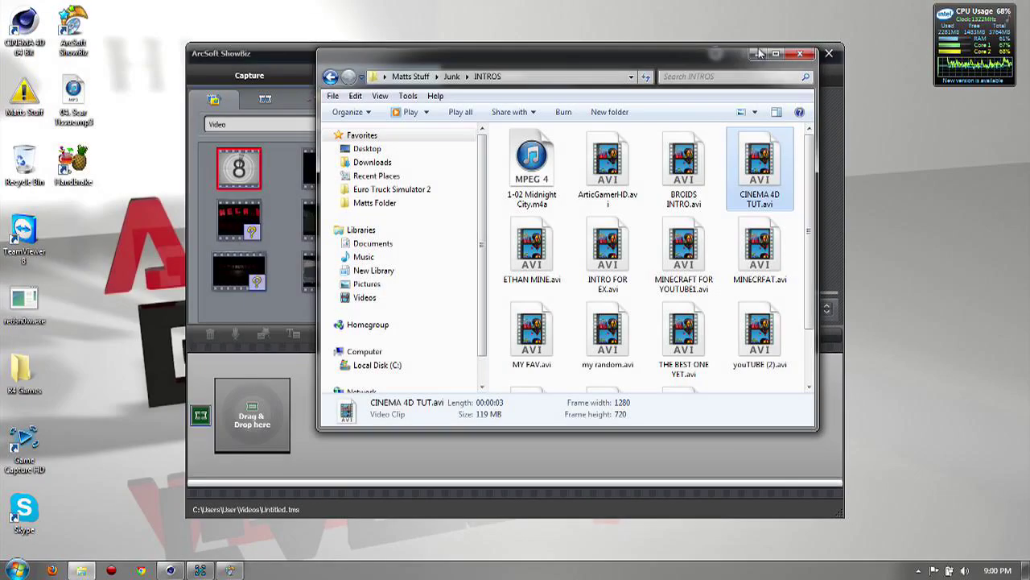
Close the INTROS window, preview the CINEMA 4D TUT clip, and drop it into the storyboard's first slot
drag(692, 58, 219, 216)
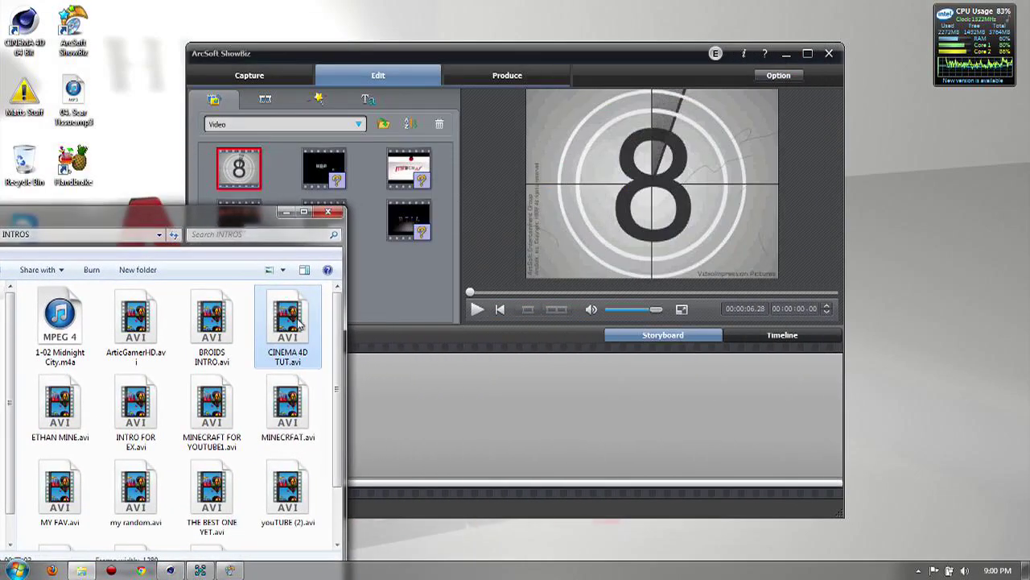
click(327, 212)
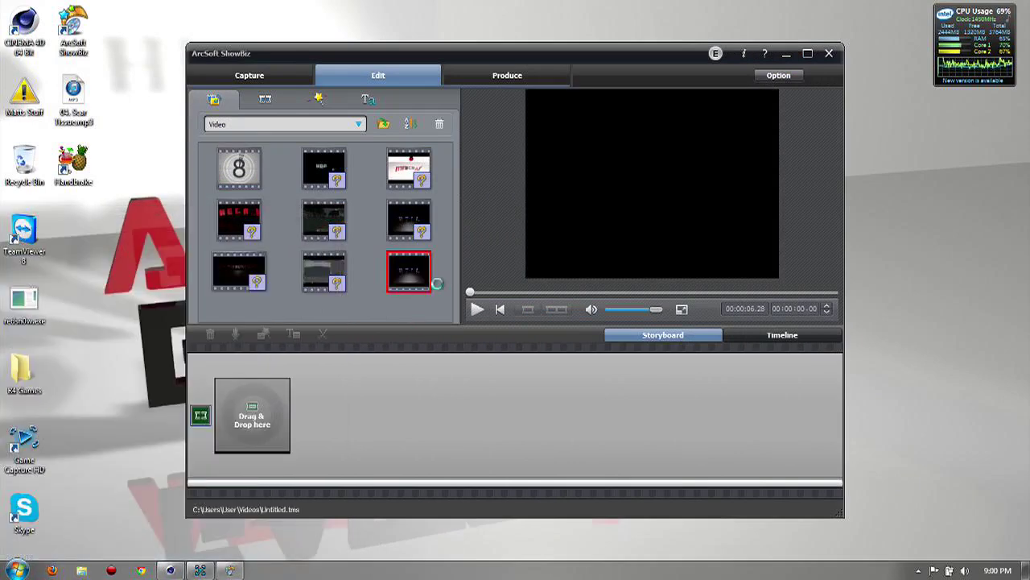
click(475, 310)
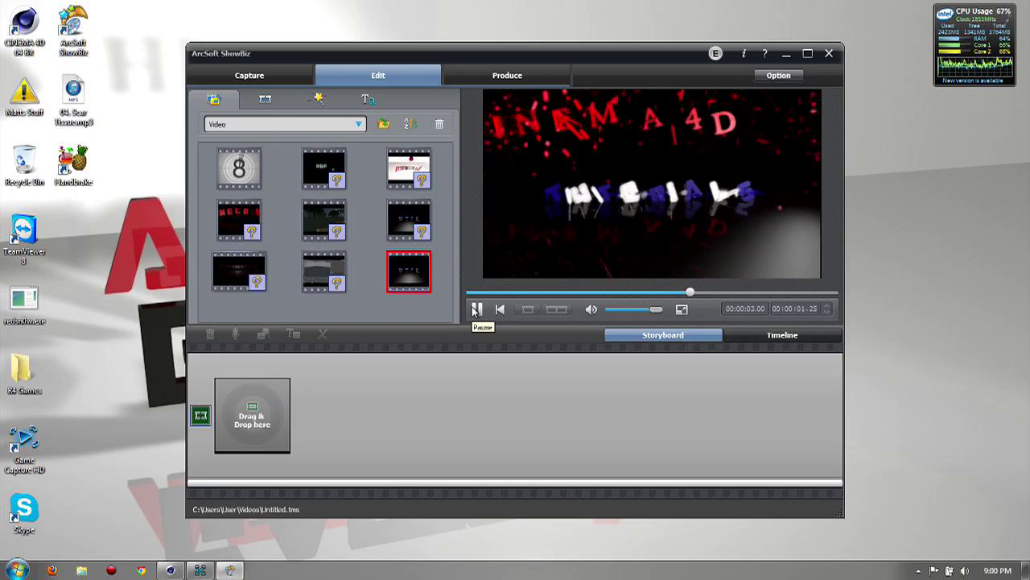
click(476, 310)
drag(409, 282, 273, 412)
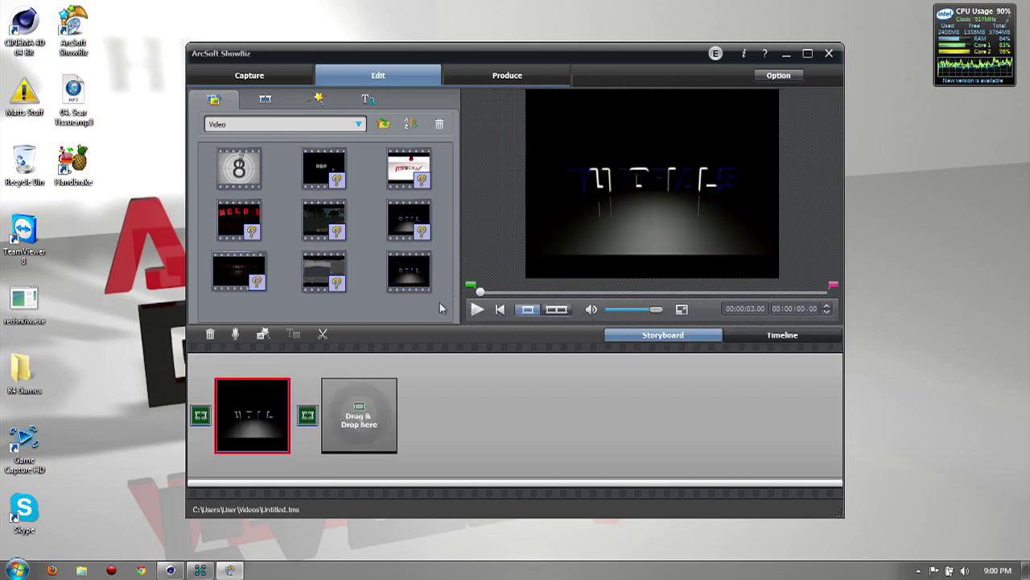
click(359, 126)
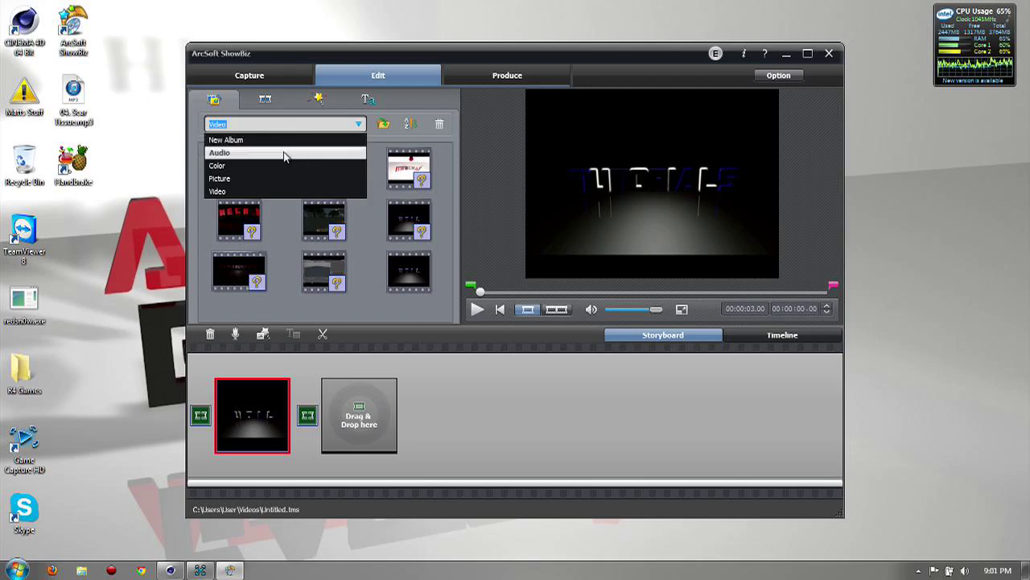
Switch the media library to the Audio album and select one of its audio files
click(283, 154)
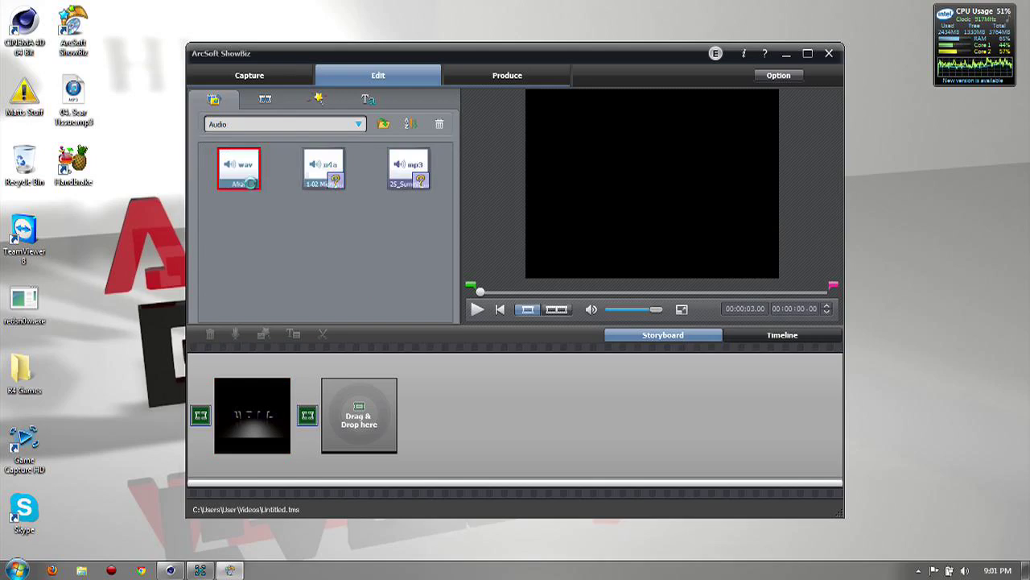
click(340, 181)
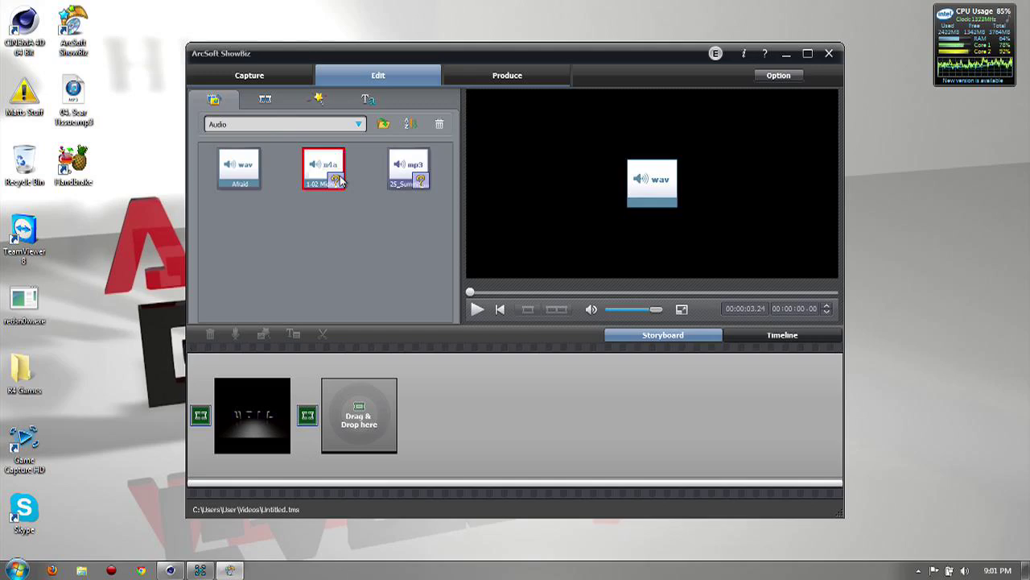
Try importing audio from Matts Folder, dismiss the unavailable-location error, and open Matts Stuff from the desktop
click(383, 126)
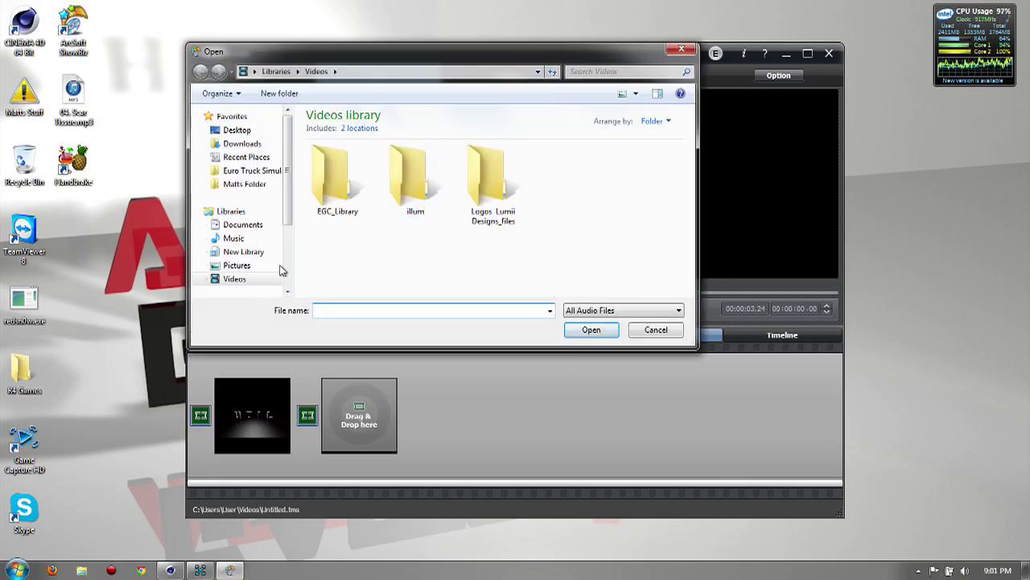
click(243, 184)
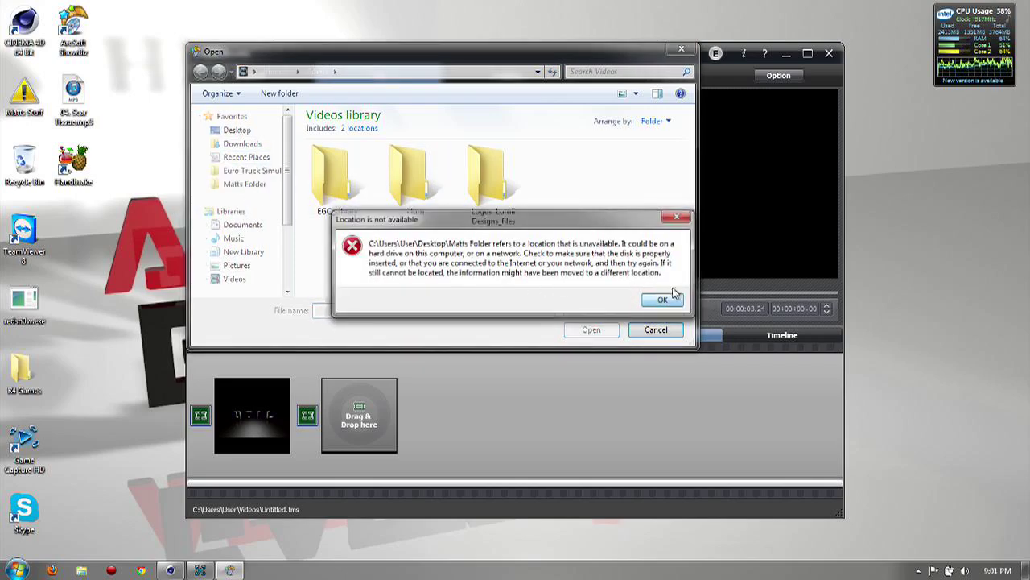
click(663, 300)
click(681, 50)
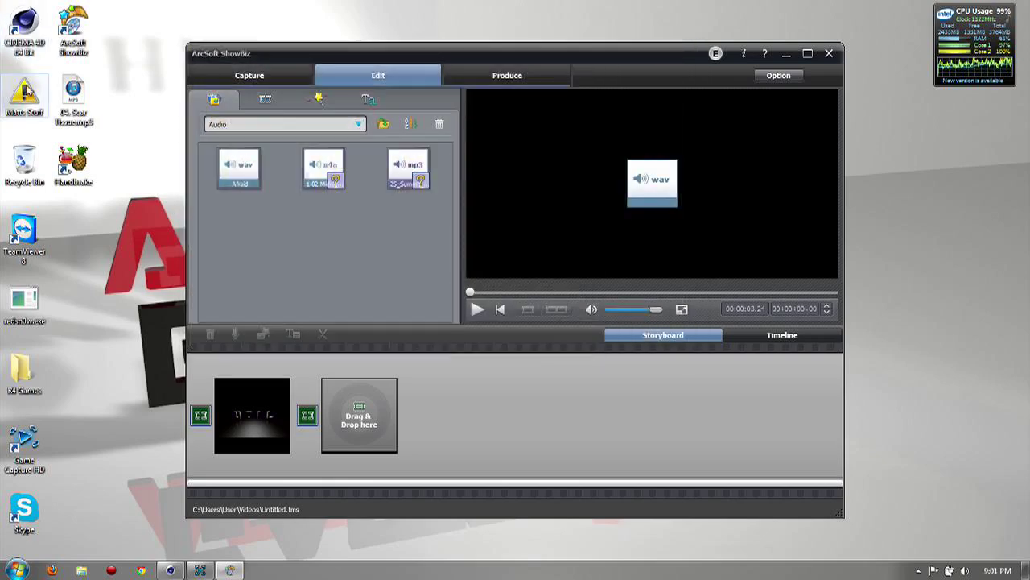
double_click(23, 103)
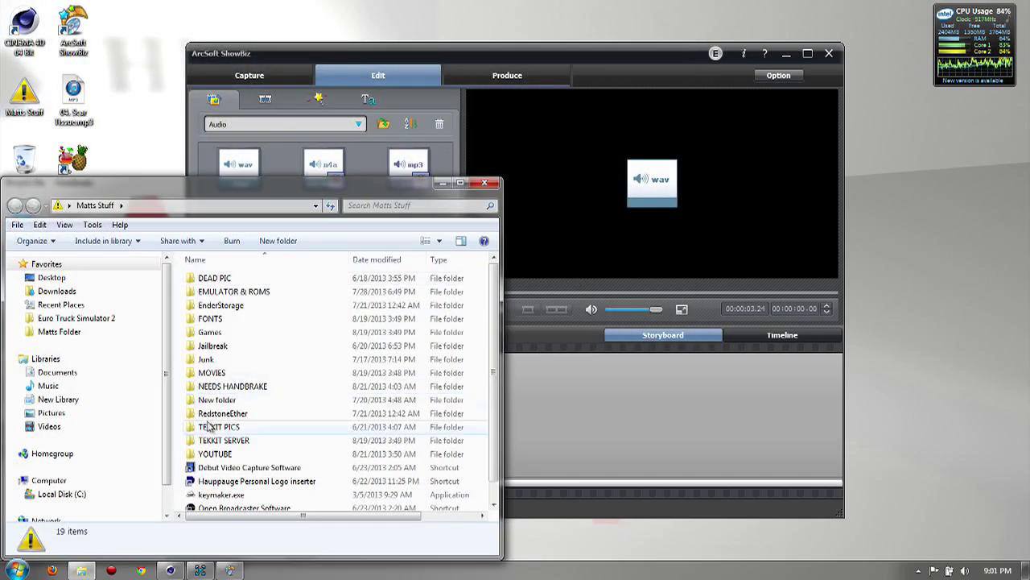
Drag 1-02 Midnight City.m4a from Junk > INTROS into the ShowBiz library, then close the folder window
click(215, 360)
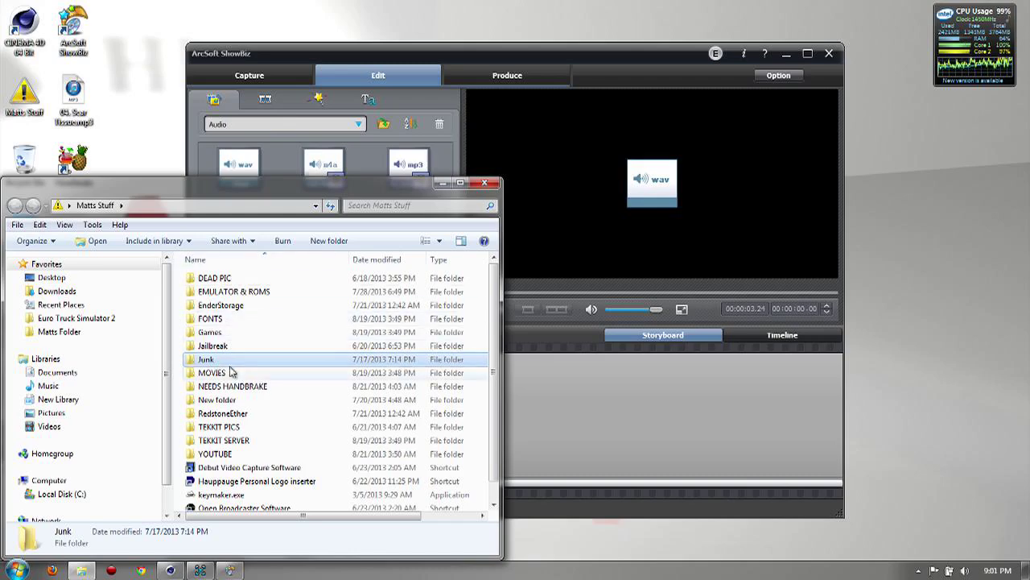
double_click(207, 362)
double_click(216, 293)
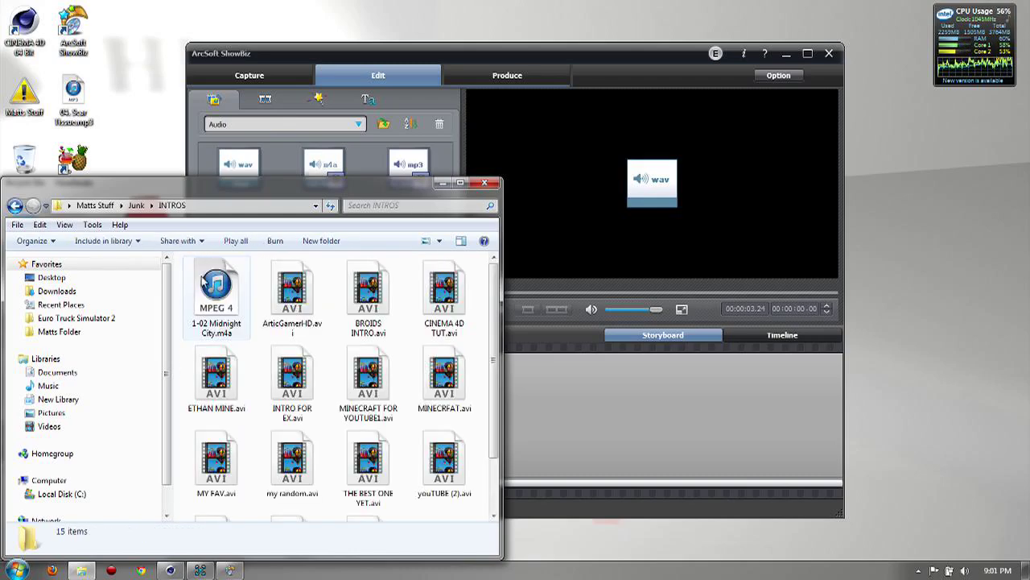
drag(232, 297, 346, 157)
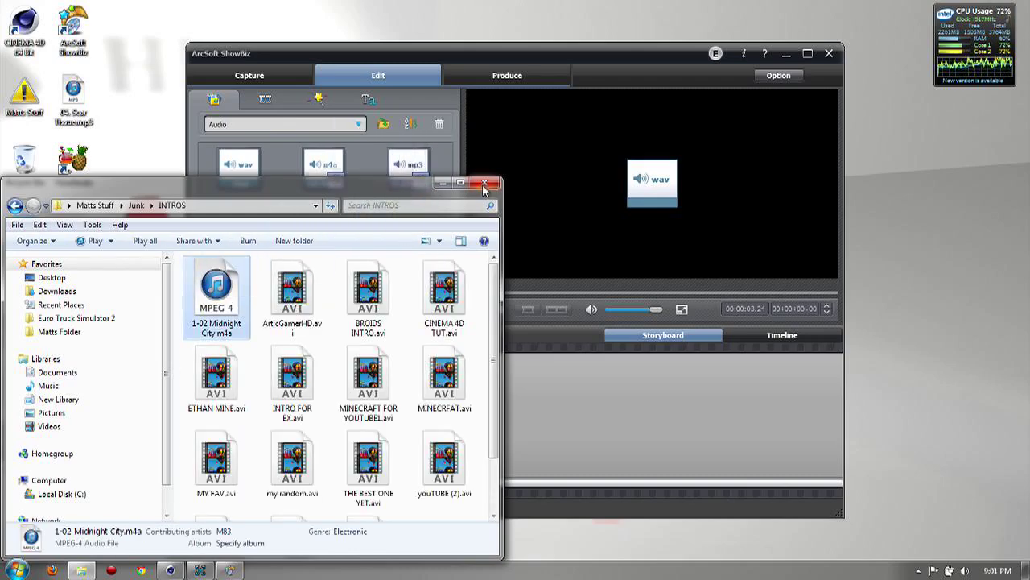
drag(400, 194, 468, 305)
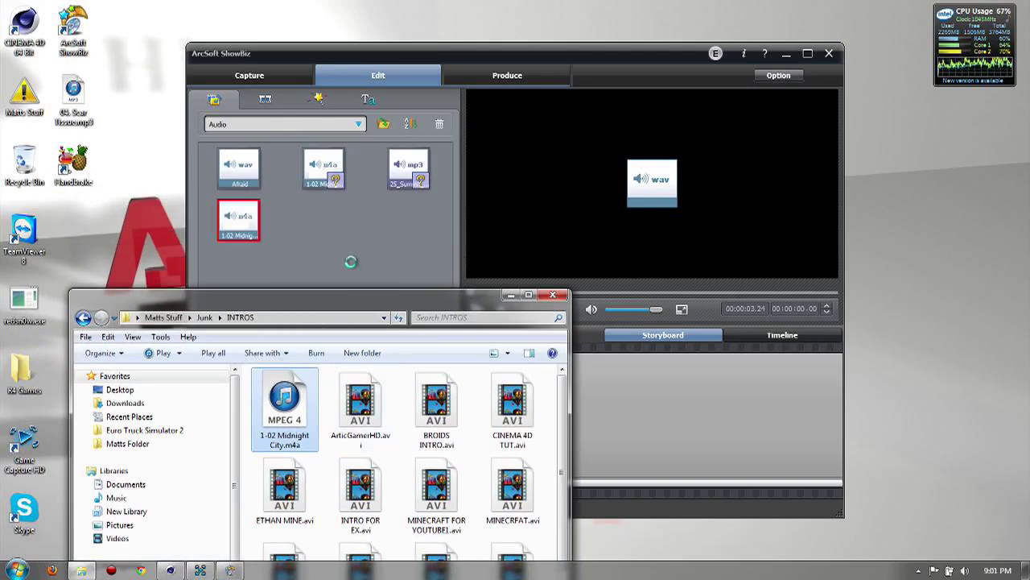
click(552, 295)
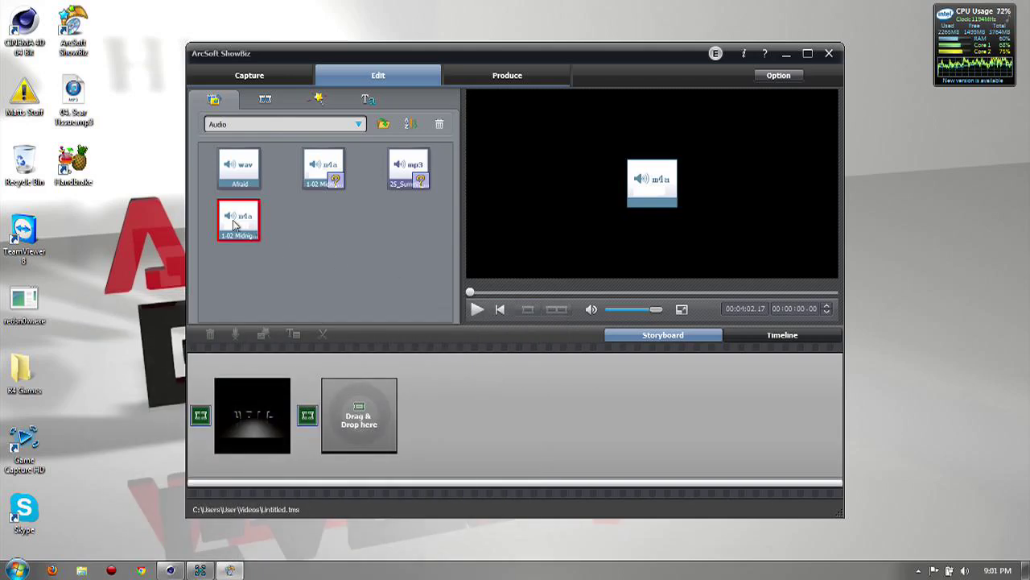
Add the Midnight City track to the project, switch to Timeline, and trim about 16 seconds off its start
drag(233, 226, 214, 443)
click(727, 333)
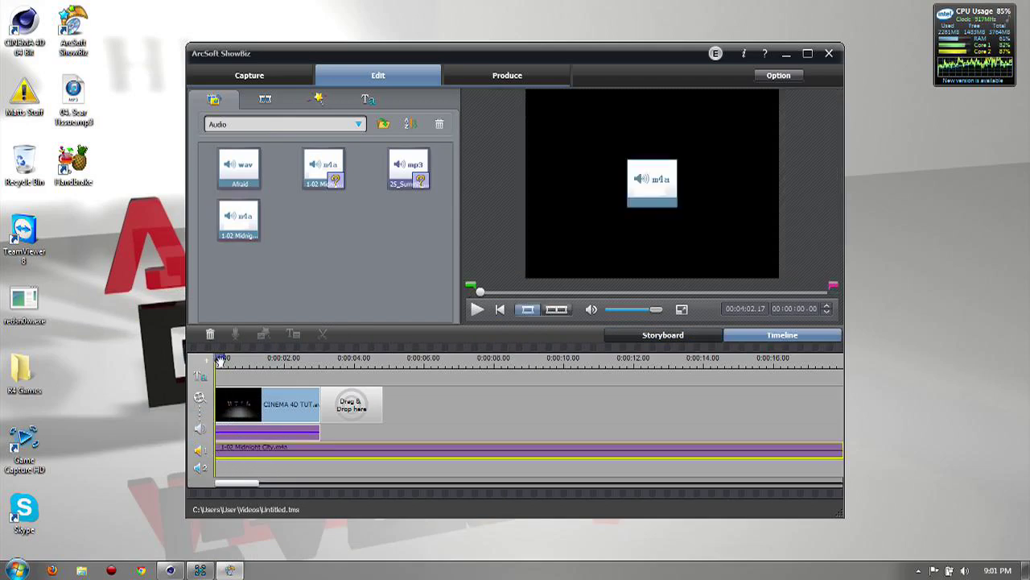
mouse_move(220, 360)
mouse_down()
mouse_move(579, 433)
mouse_move(766, 437)
mouse_move(771, 446)
mouse_up()
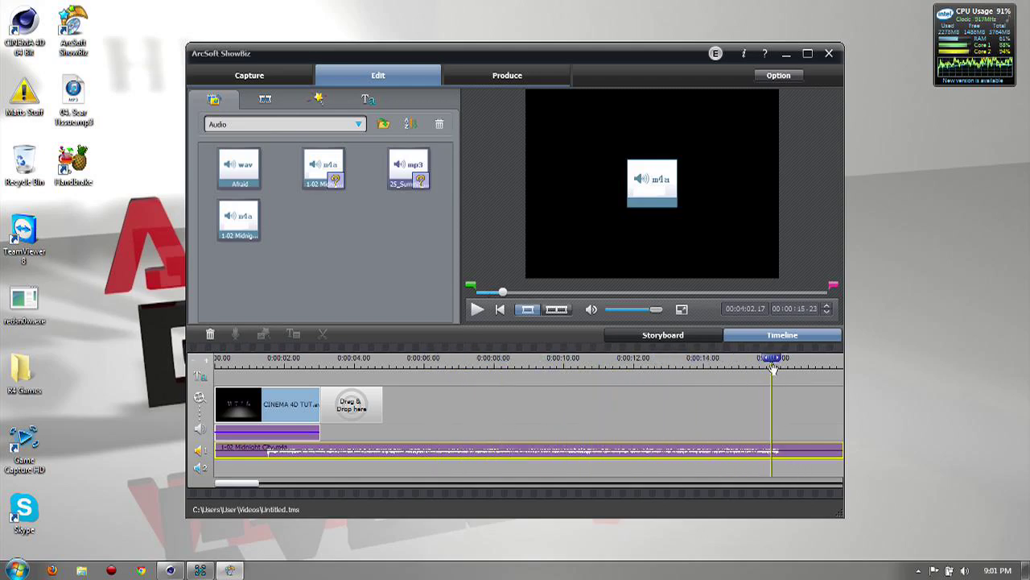
drag(737, 376, 230, 467)
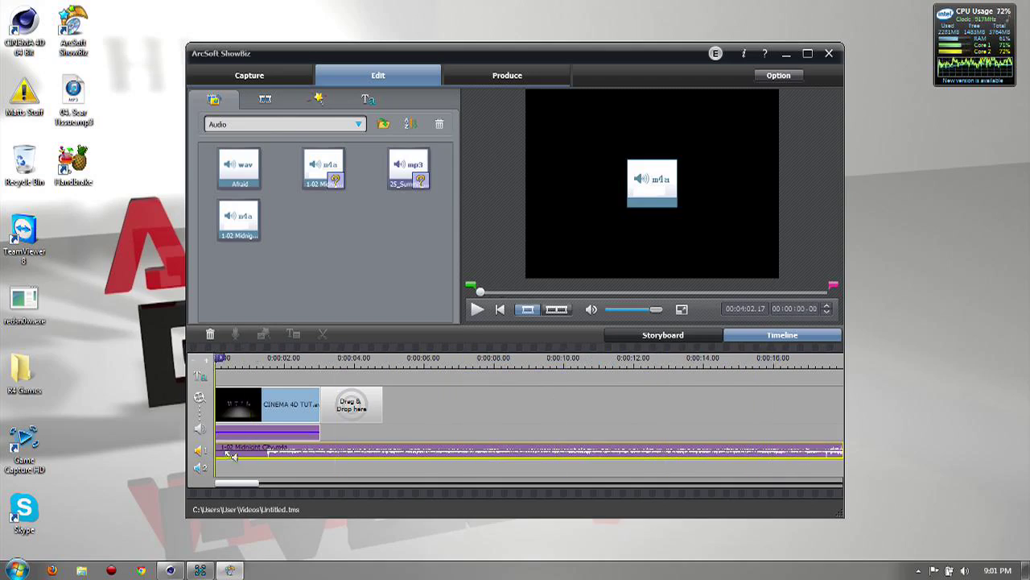
drag(213, 451, 773, 444)
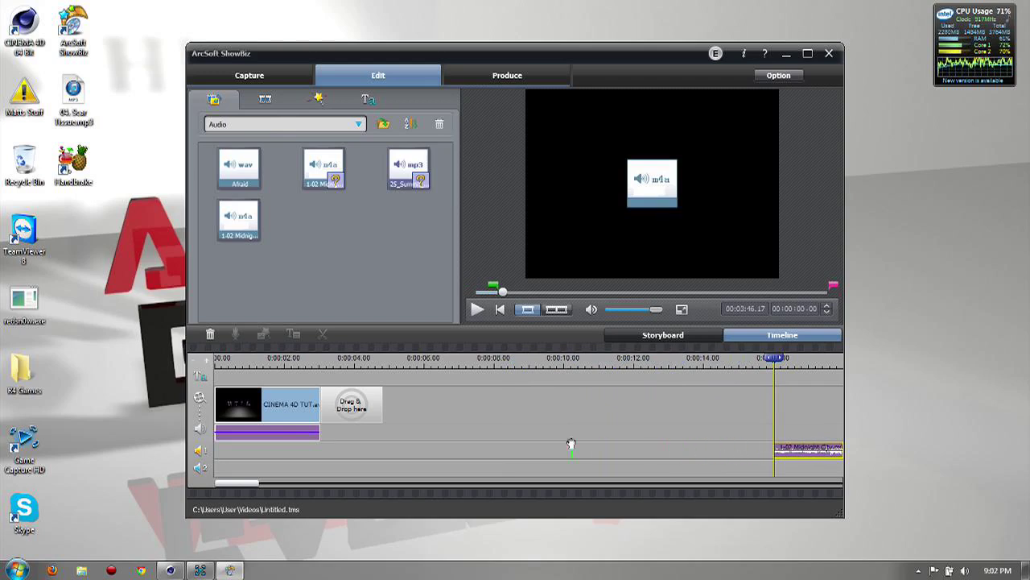
drag(240, 456, 233, 454)
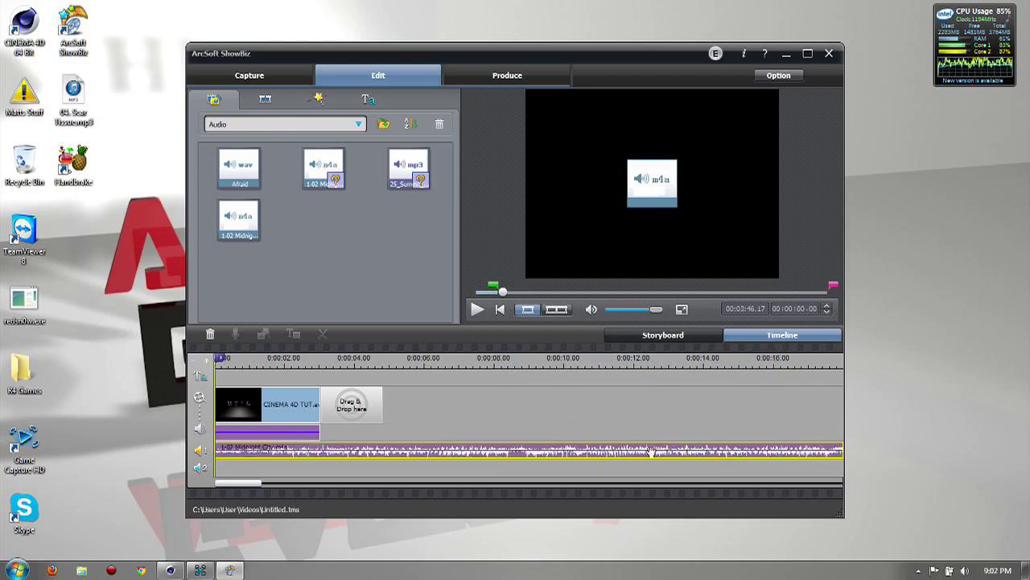
Slide the Midnight City clip to 0:00 and trim its end to about 3 seconds, matching the intro
drag(249, 489, 858, 489)
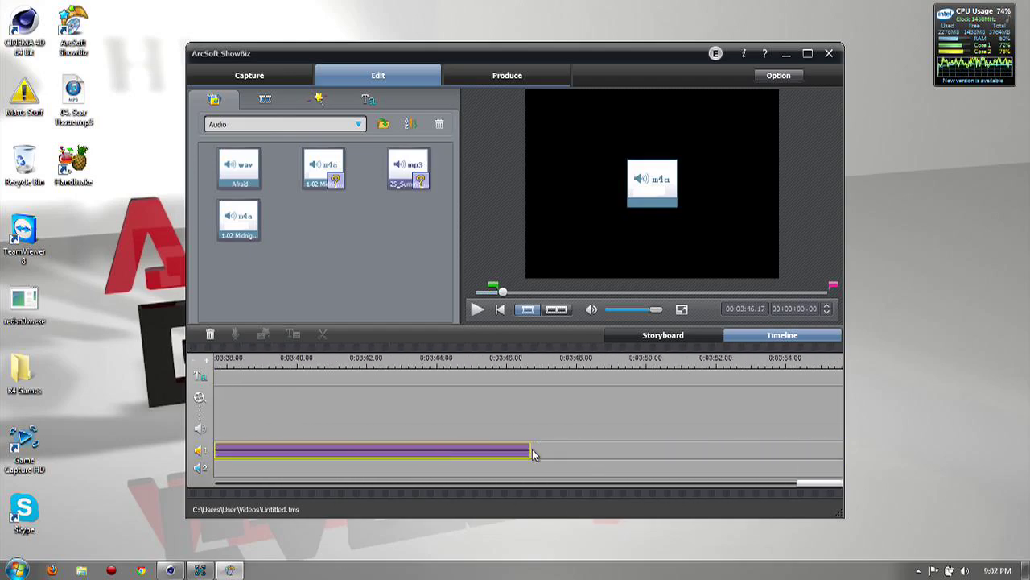
drag(534, 455, 523, 456)
mouse_move(321, 455)
mouse_down()
mouse_move(372, 454)
mouse_move(322, 451)
mouse_up()
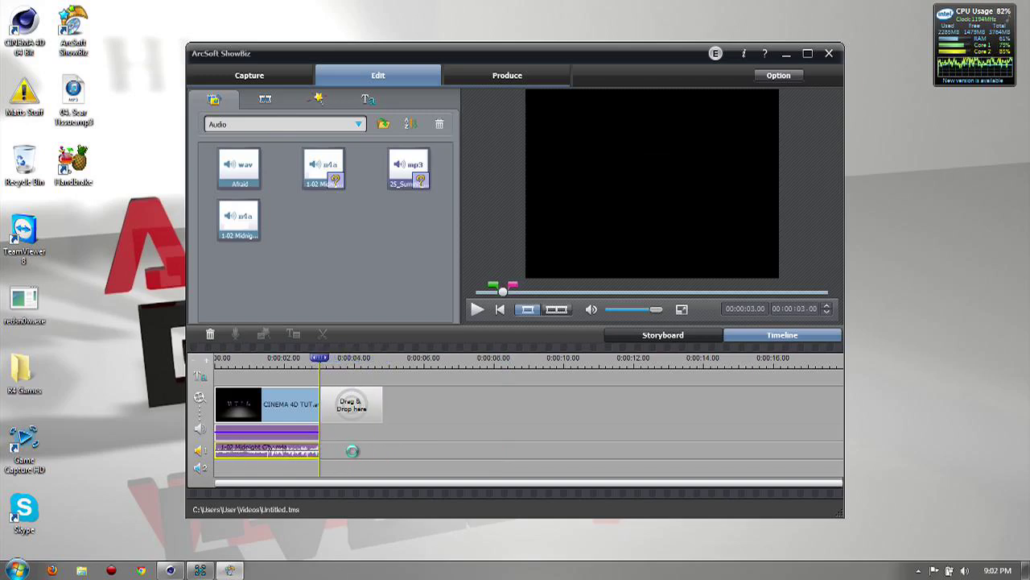
Switch the preview to the whole movie and play the intro with its music from the start
click(559, 310)
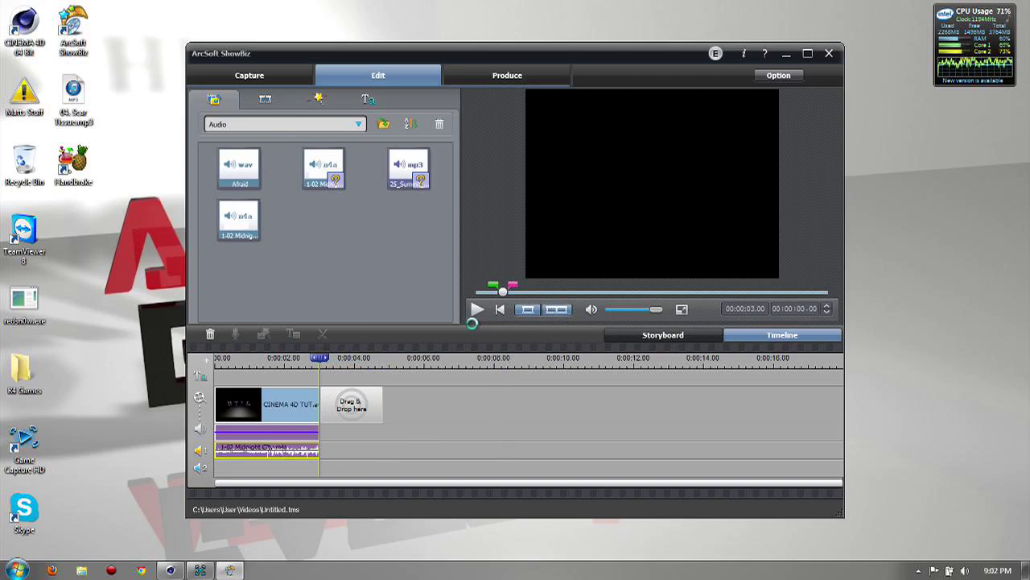
click(477, 311)
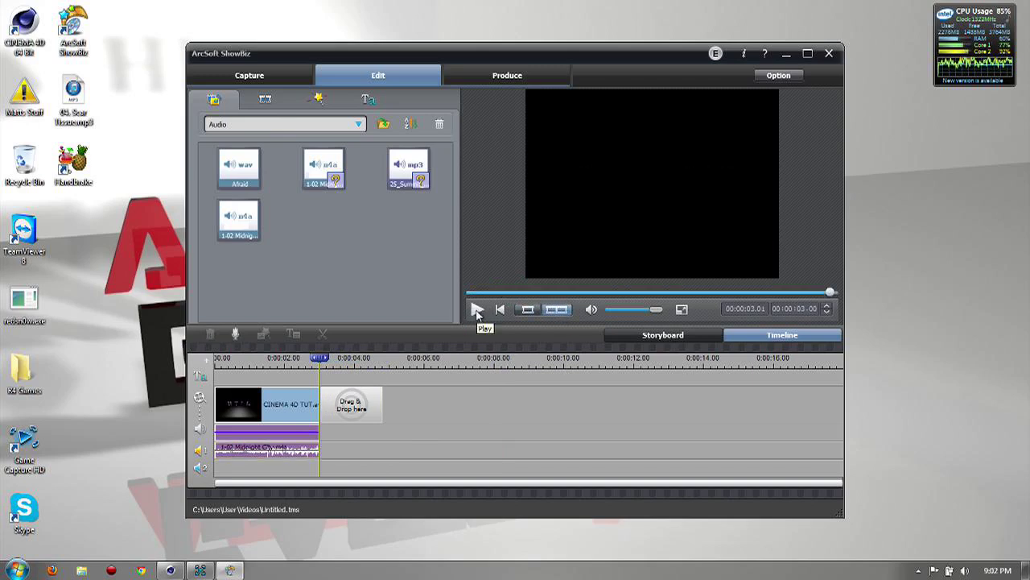
click(499, 310)
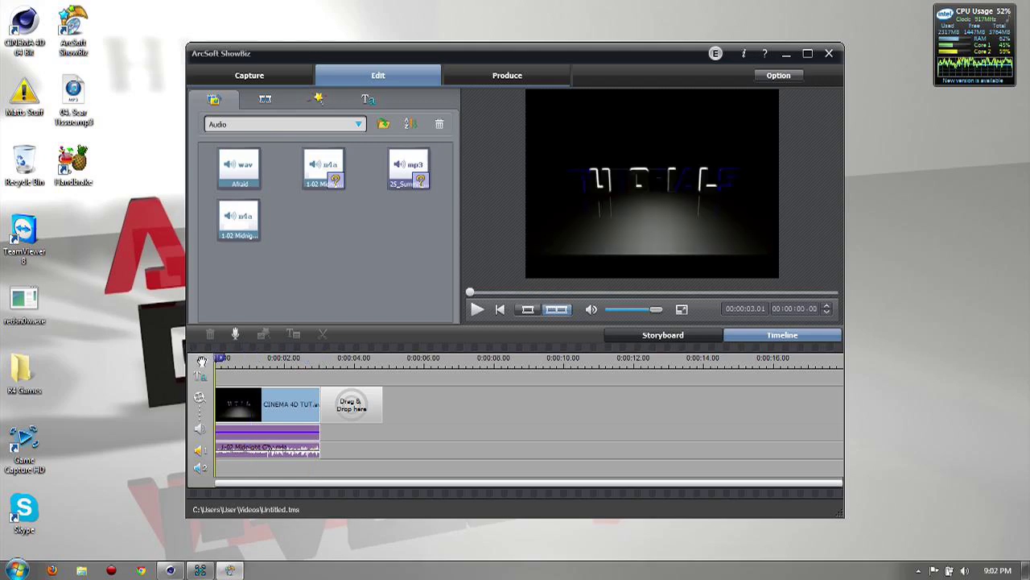
click(476, 311)
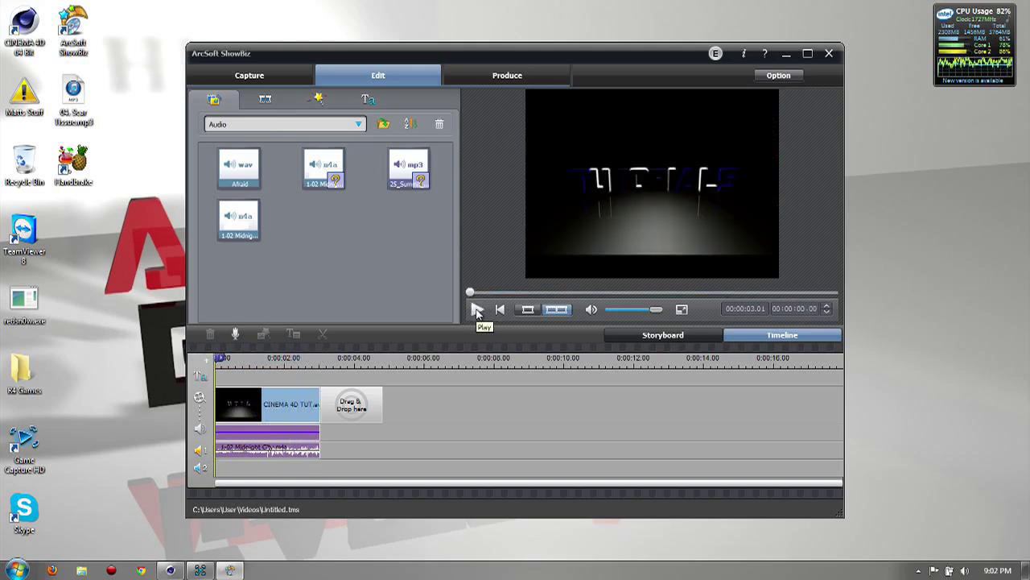
click(476, 310)
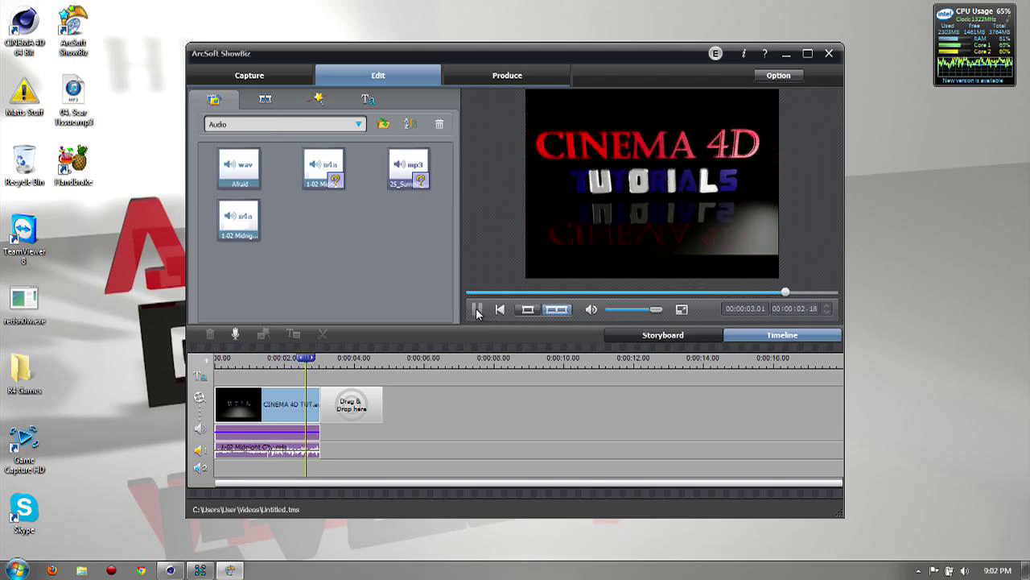
click(477, 311)
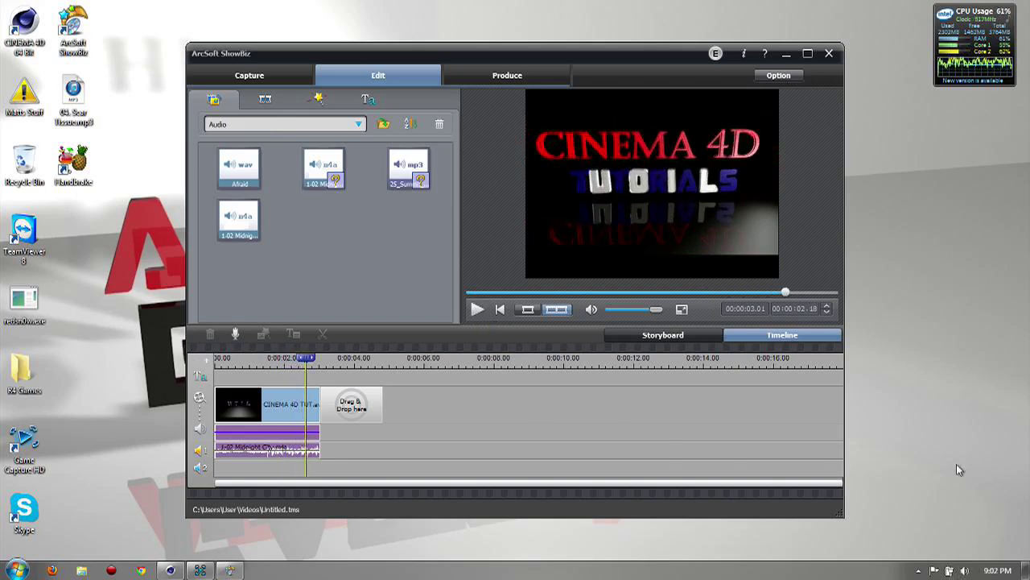
Adjust the system volume, replay the intro preview, and bring up the Produce workspace
click(966, 570)
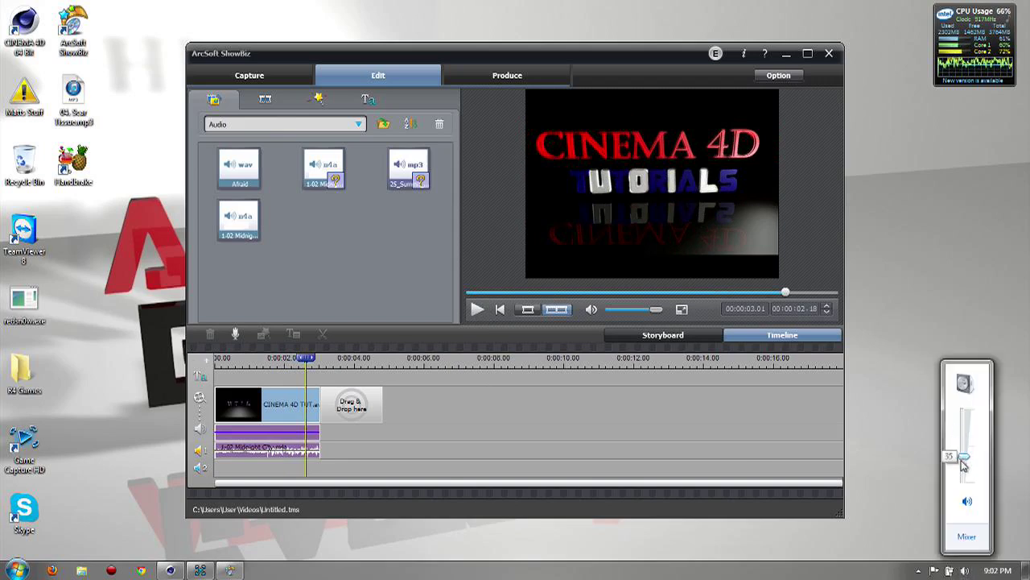
click(929, 460)
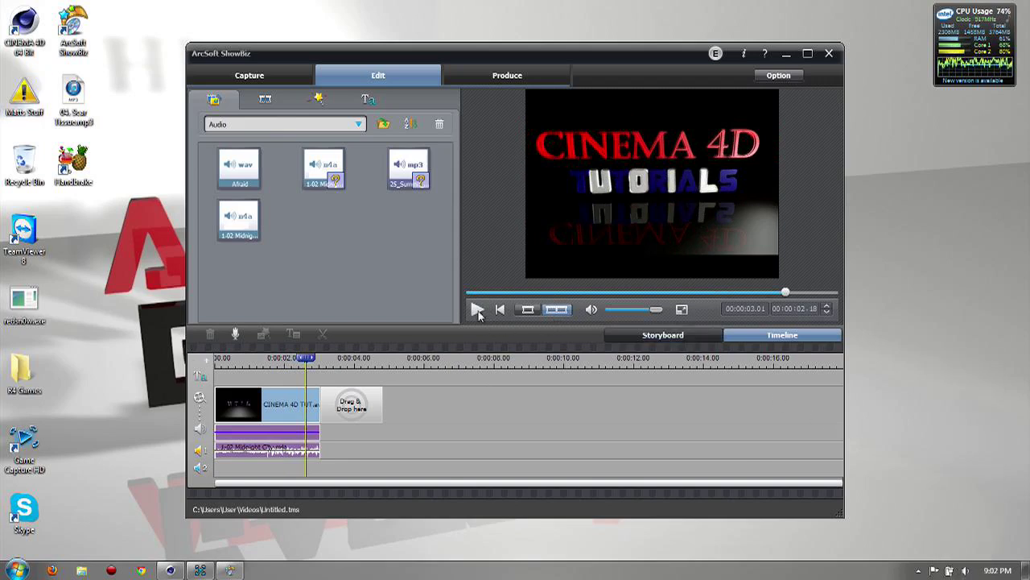
click(477, 310)
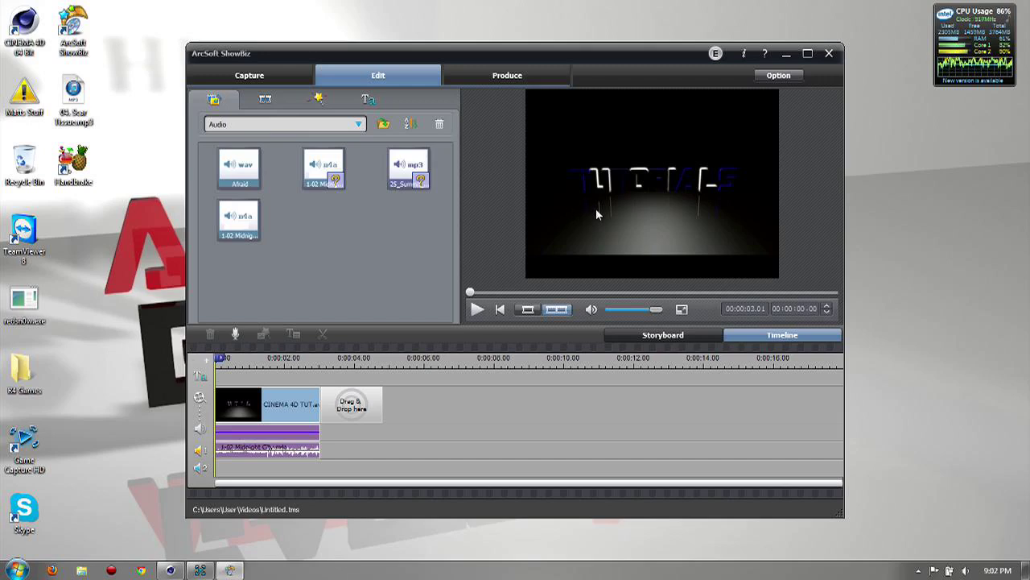
click(472, 309)
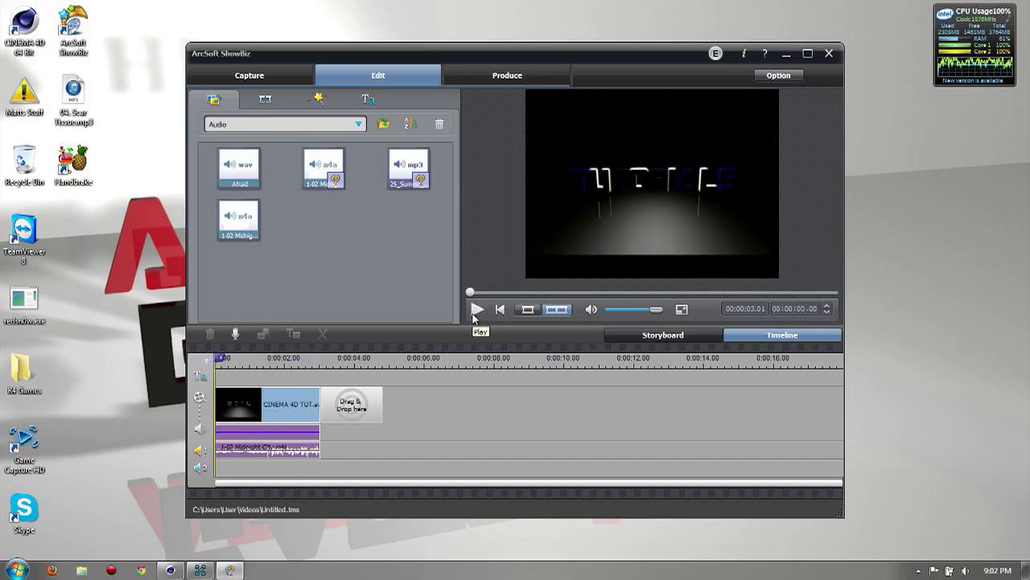
click(475, 312)
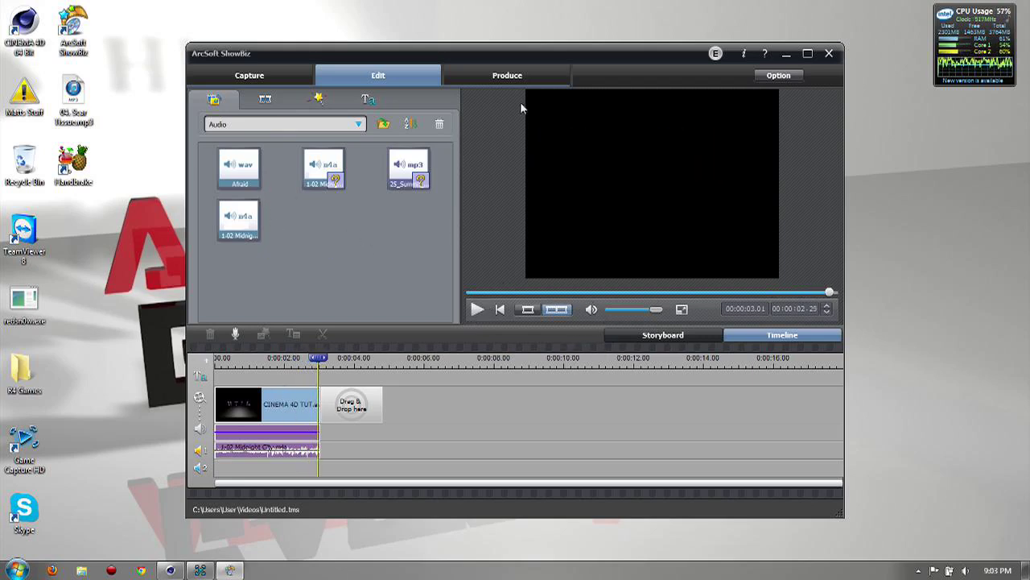
click(499, 81)
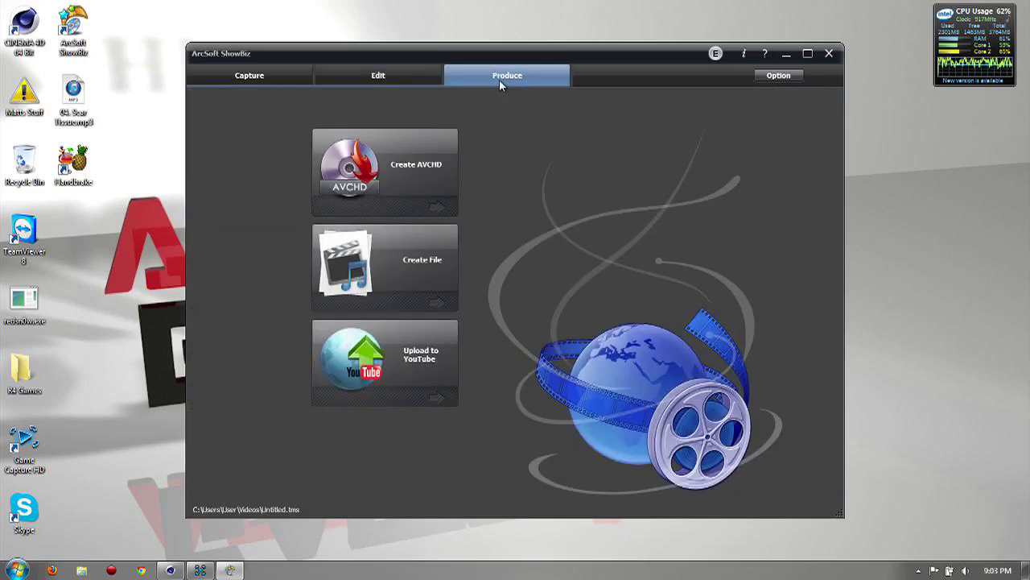
Open and close Create File and the Capture Module, then exit ShowBiz without saving the project
click(398, 259)
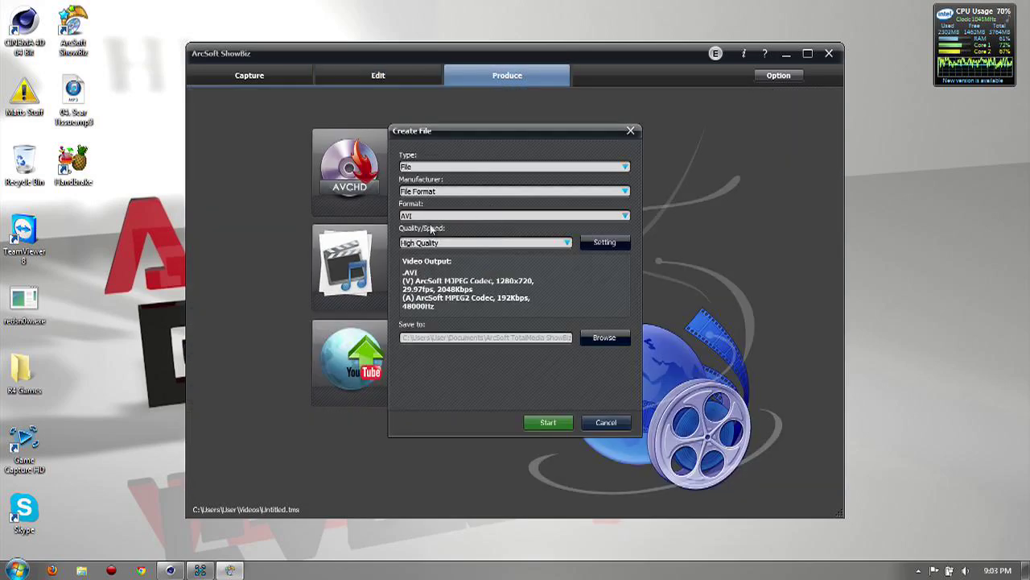
click(632, 131)
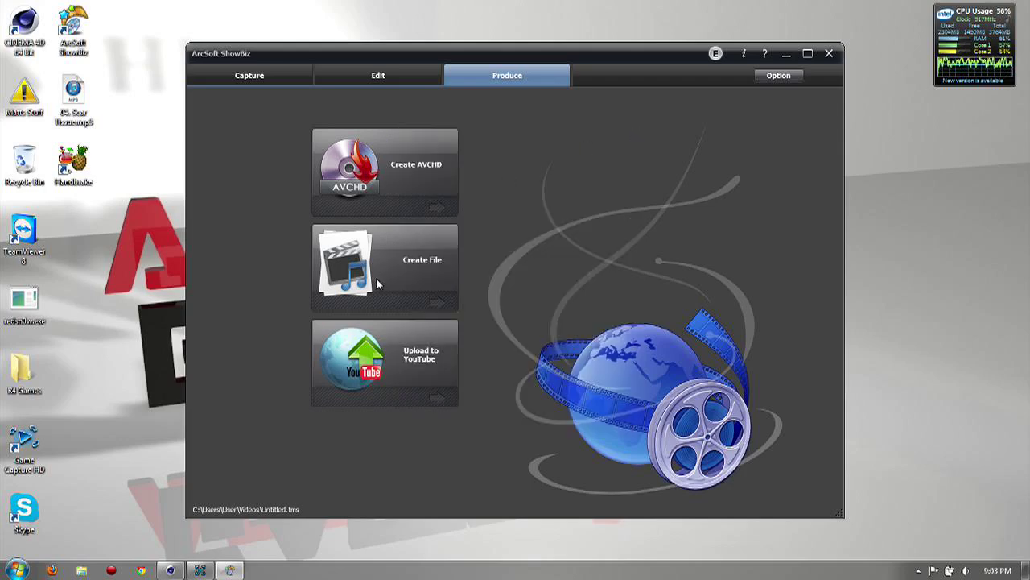
click(251, 74)
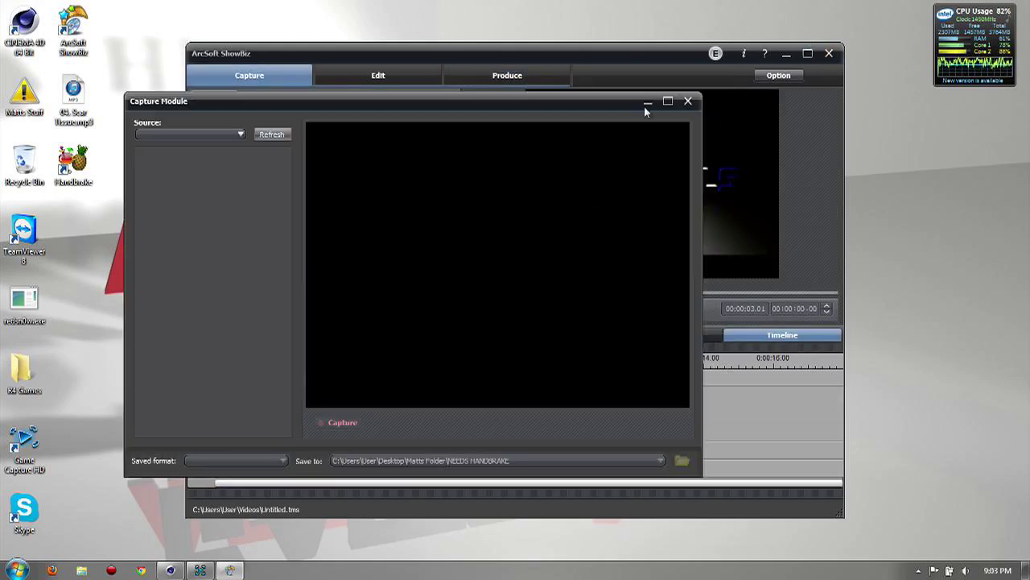
click(688, 100)
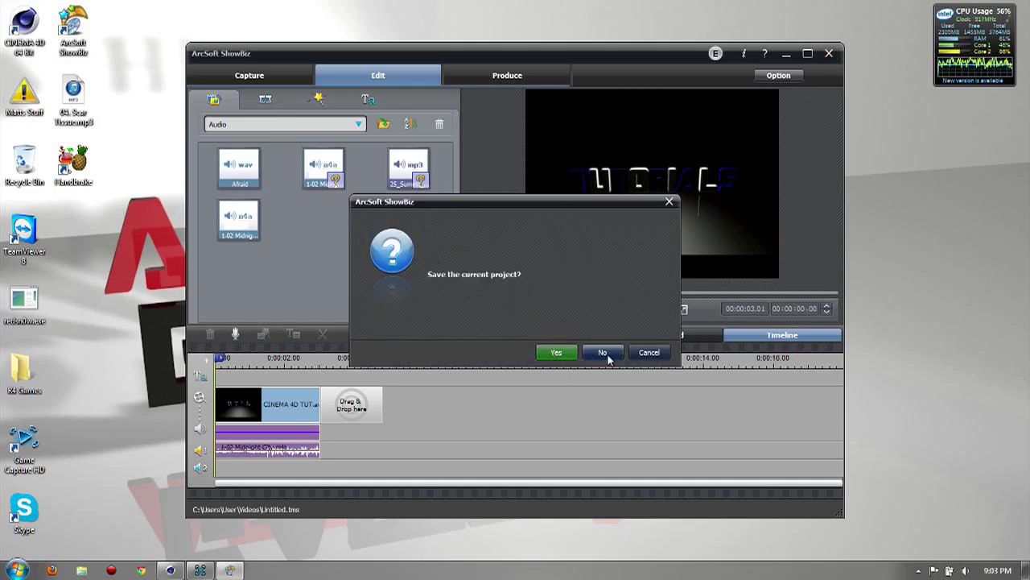
click(603, 355)
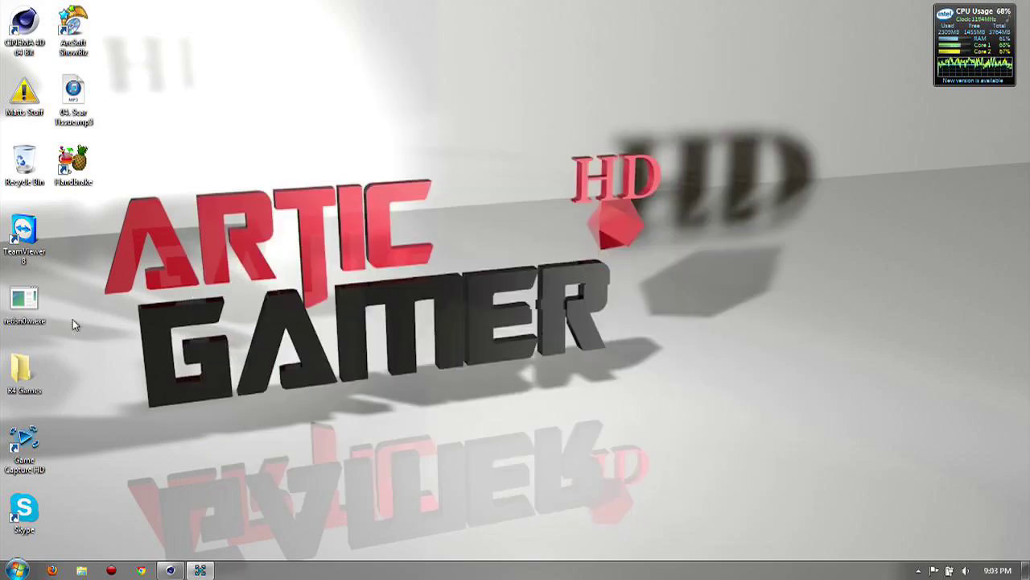
drag(112, 139, 483, 354)
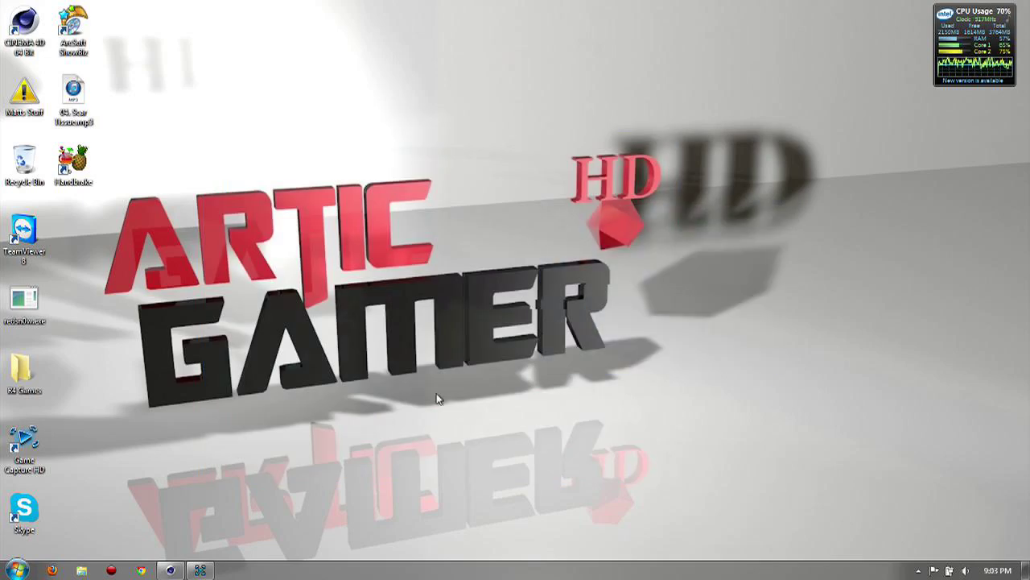
drag(118, 117, 851, 374)
drag(444, 107, 702, 438)
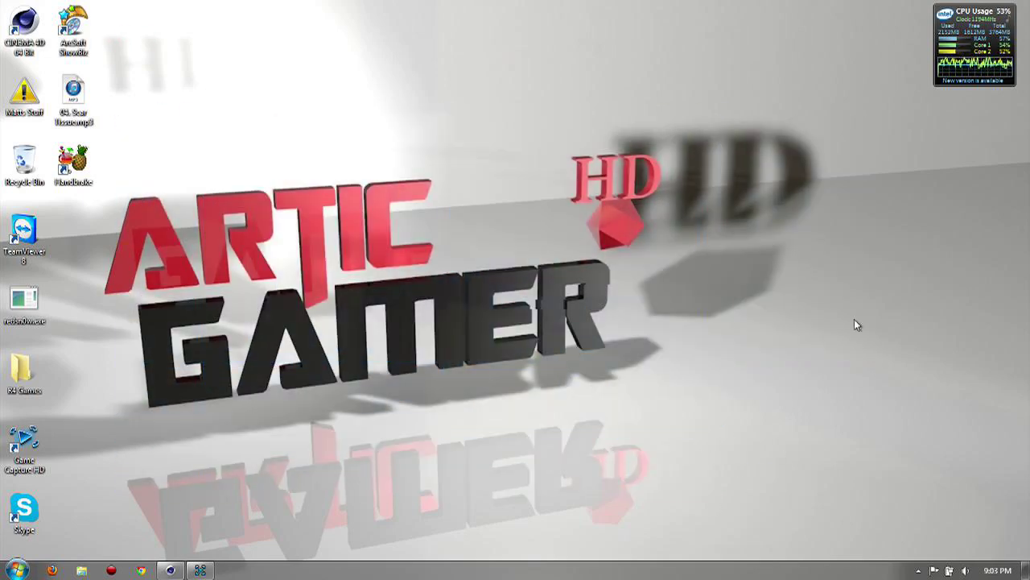